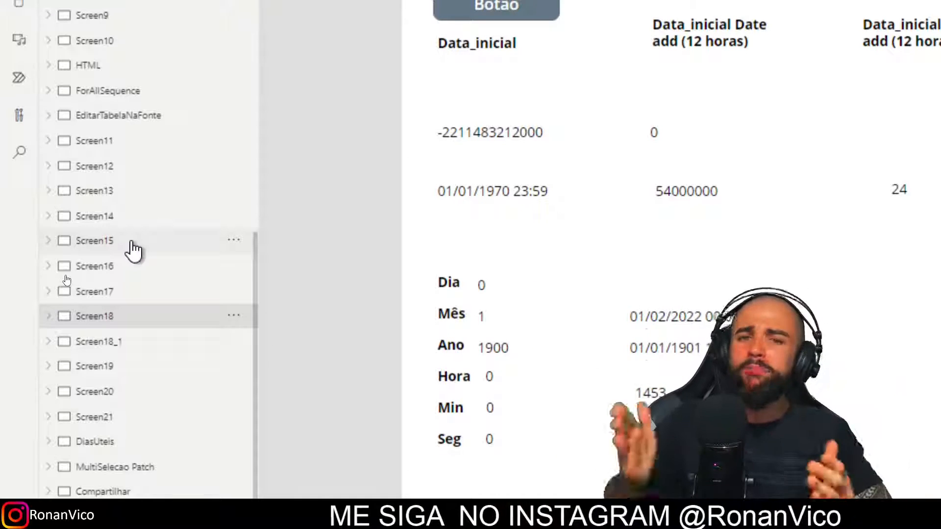
Look through the generically named screens between Screen11 and Screen17 to see what each one contains.
left_click(152, 144)
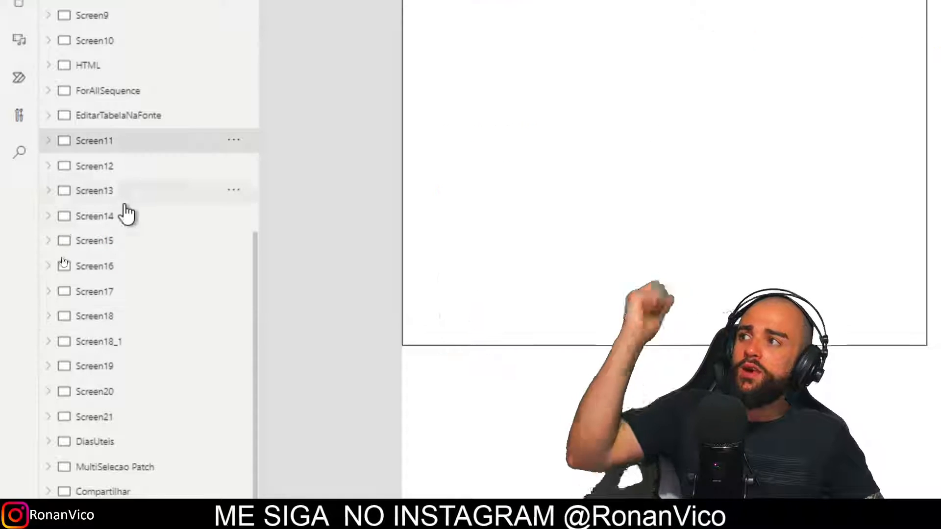
left_click(130, 169)
left_click(125, 199)
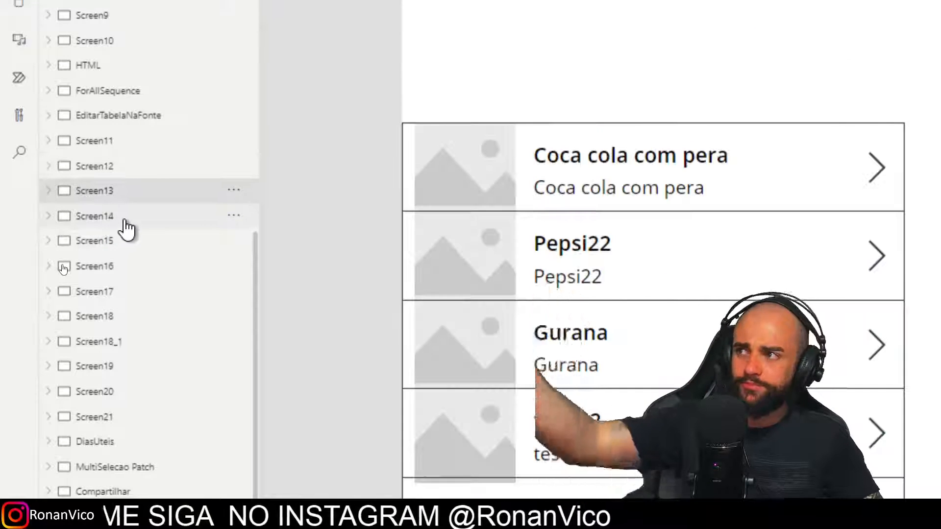
left_click(126, 223)
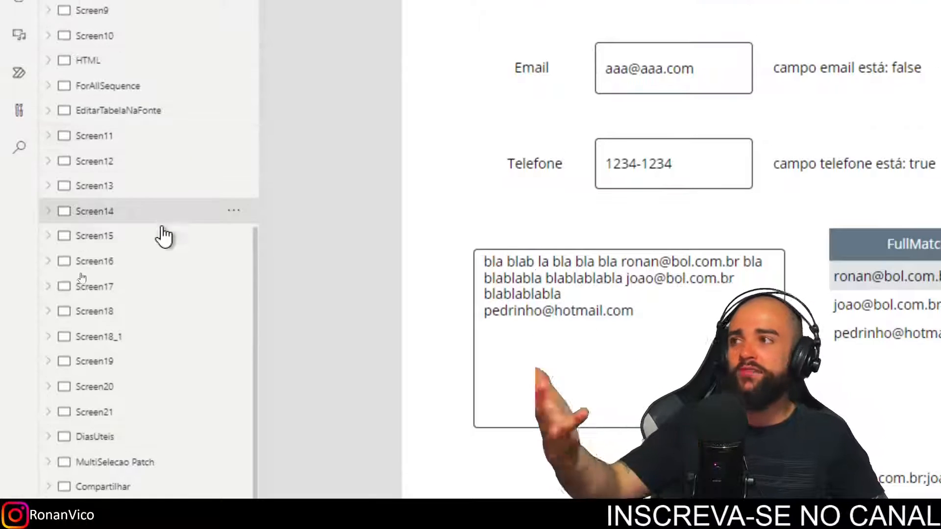
left_click(131, 289)
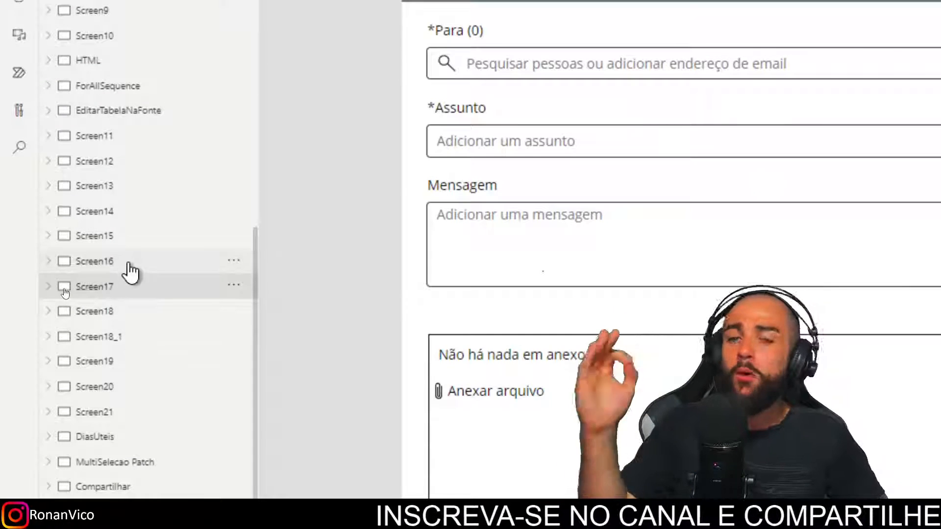
left_click(130, 267)
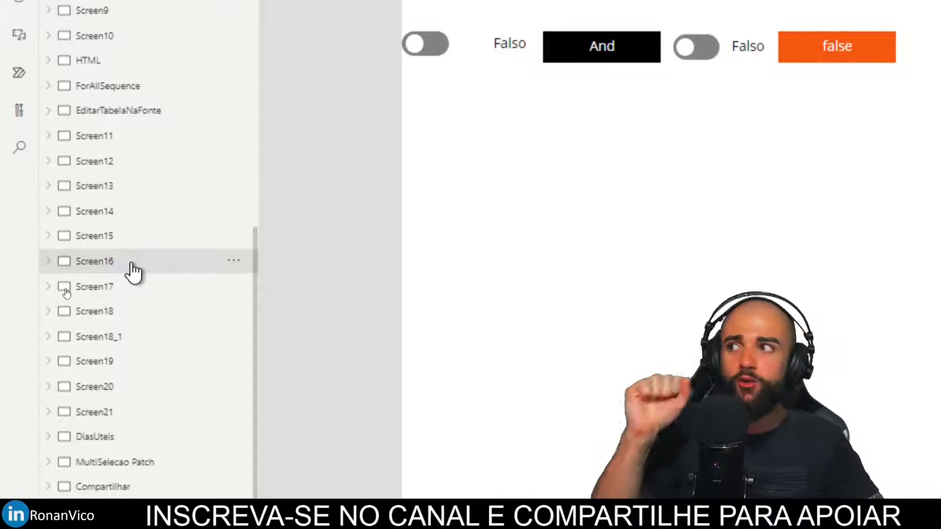
double_click(132, 271)
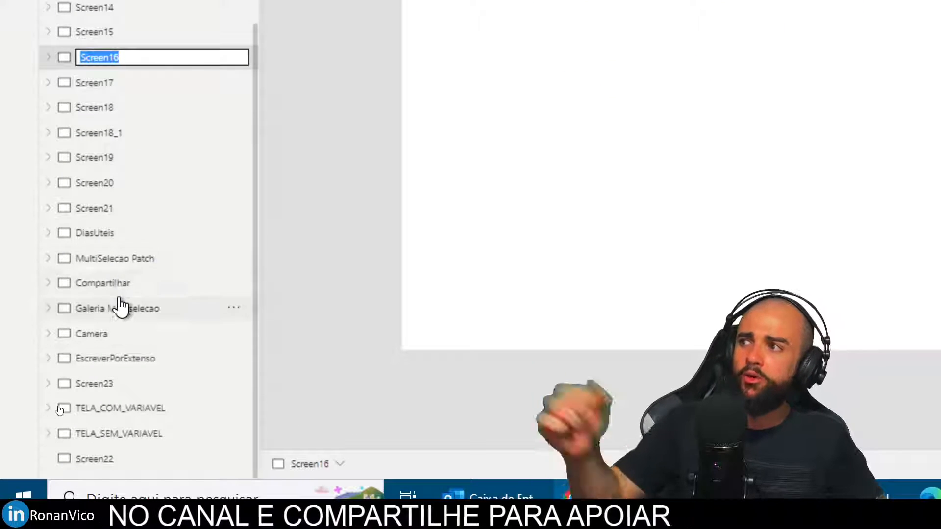
View the descriptively named screens MultiSelecao Patch, Galeria Multiselecao, Camera and DiasUteis.
left_click(93, 270)
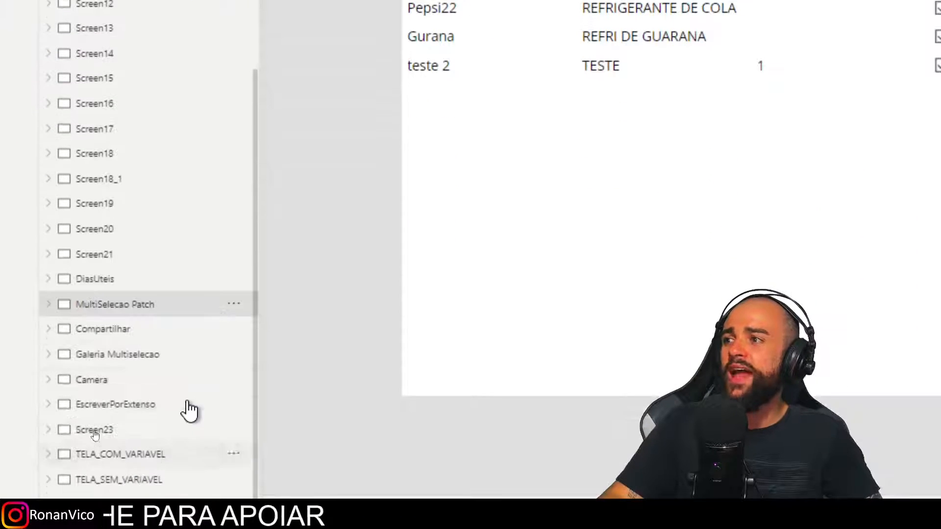
left_click(142, 357)
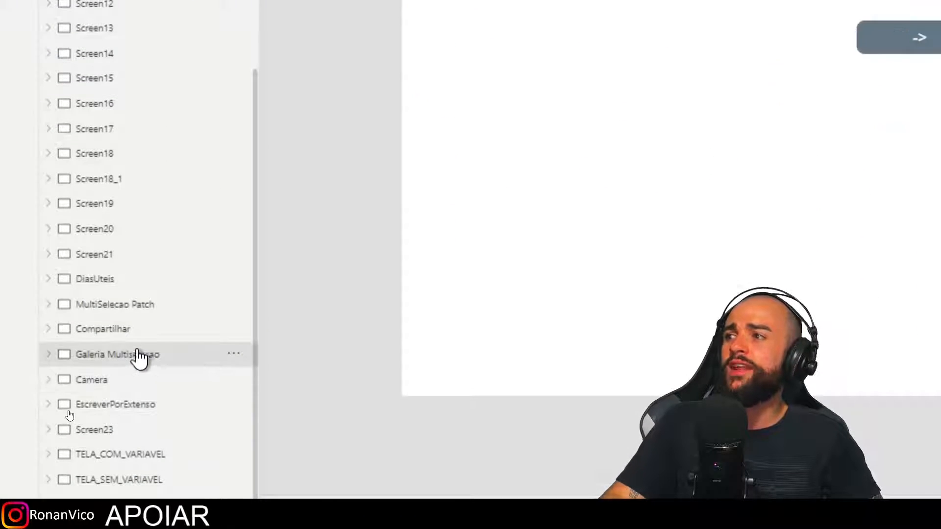
left_click(108, 381)
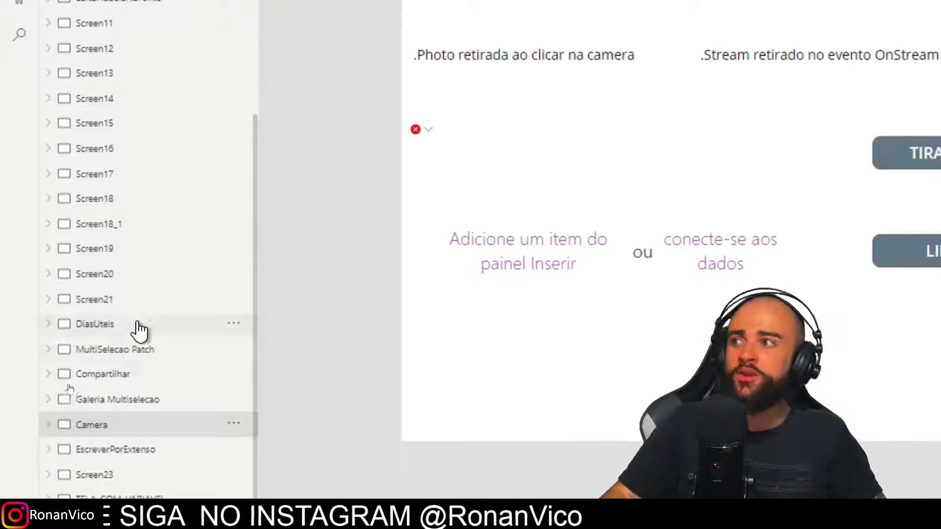
left_click(103, 324)
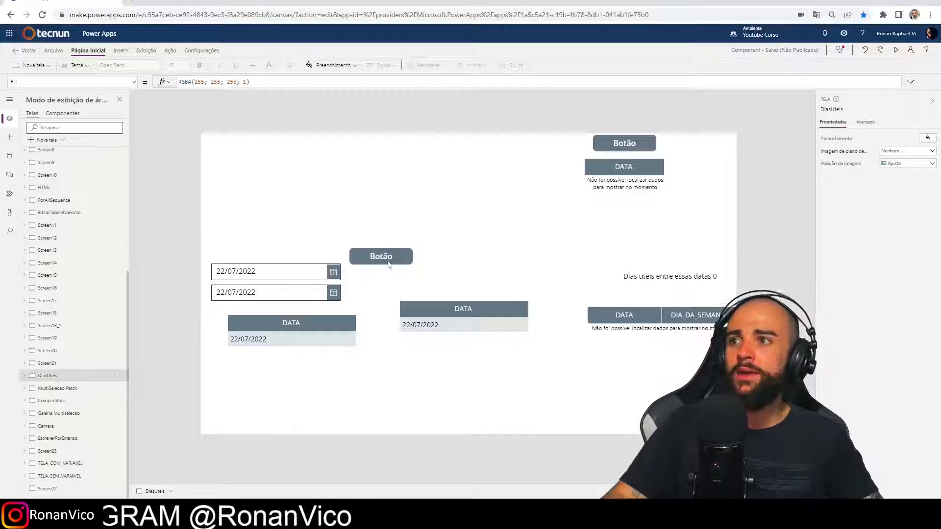
Move the central button on the DiasUteis screen up to about X 395, Y 136, and check which control DataTable18 is.
left_click_drag(381, 257, 388, 195)
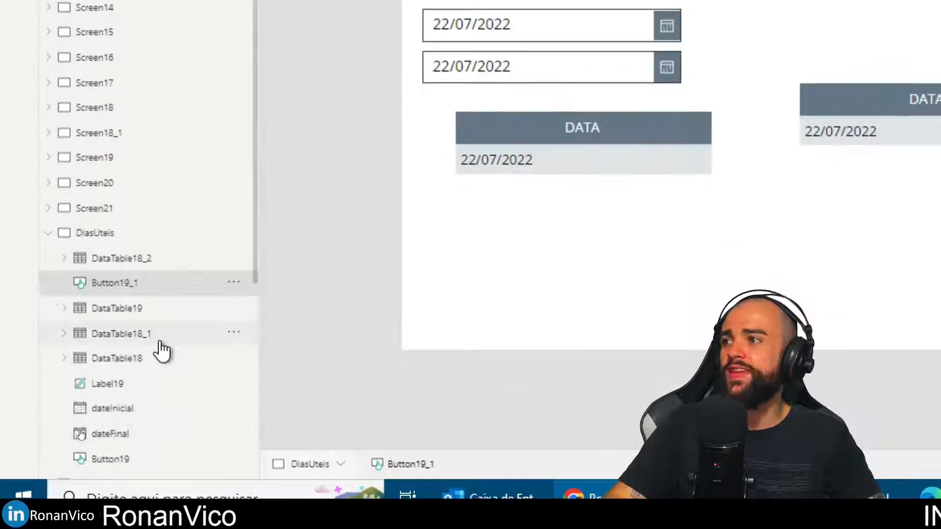
scroll(83, 431, "down", 3)
scroll(168, 318, "up", 2)
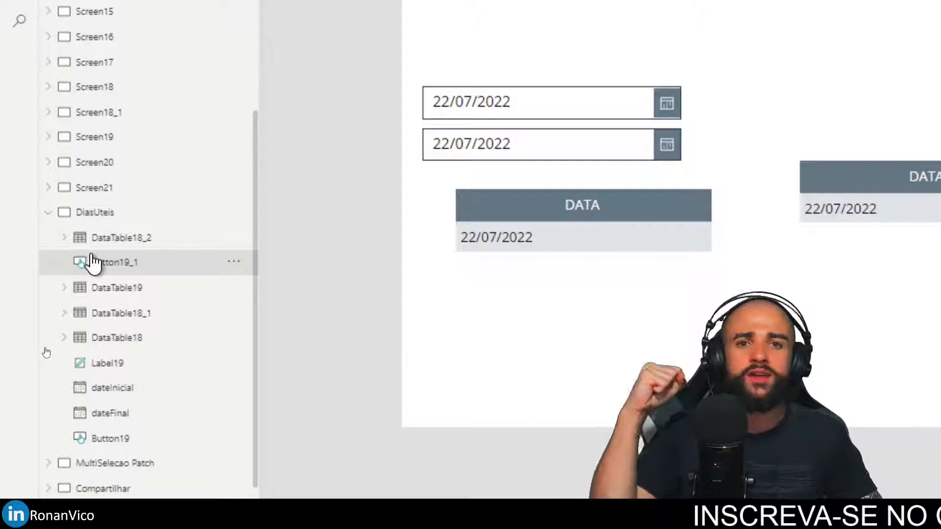
left_click(130, 339)
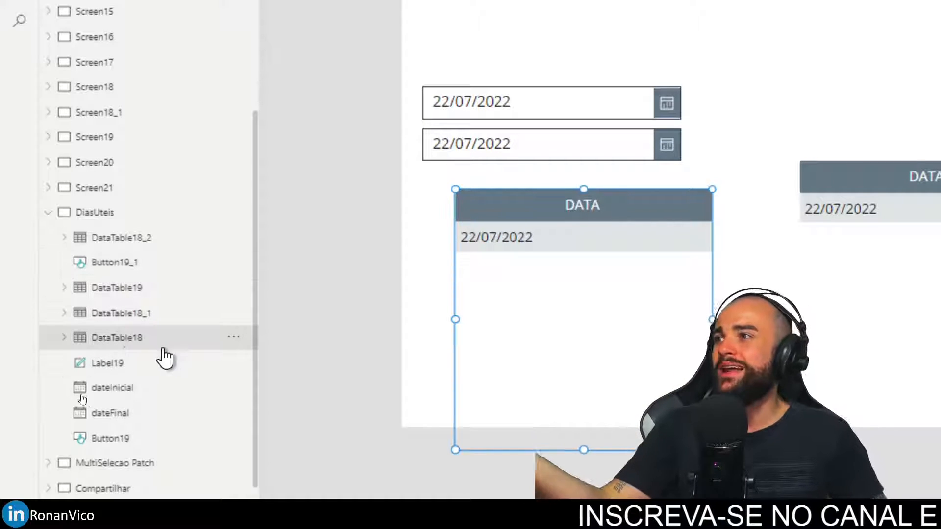
left_click(395, 391)
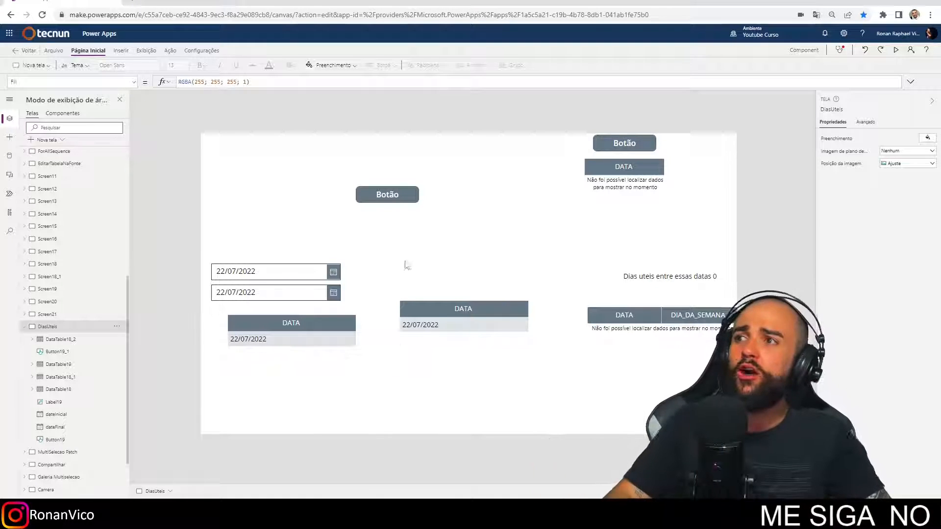
Inspect the OnSelect formula of the central button in the expanded formula area, and collapse the DiasUteis screen's control list.
left_click(387, 194)
left_click(252, 84)
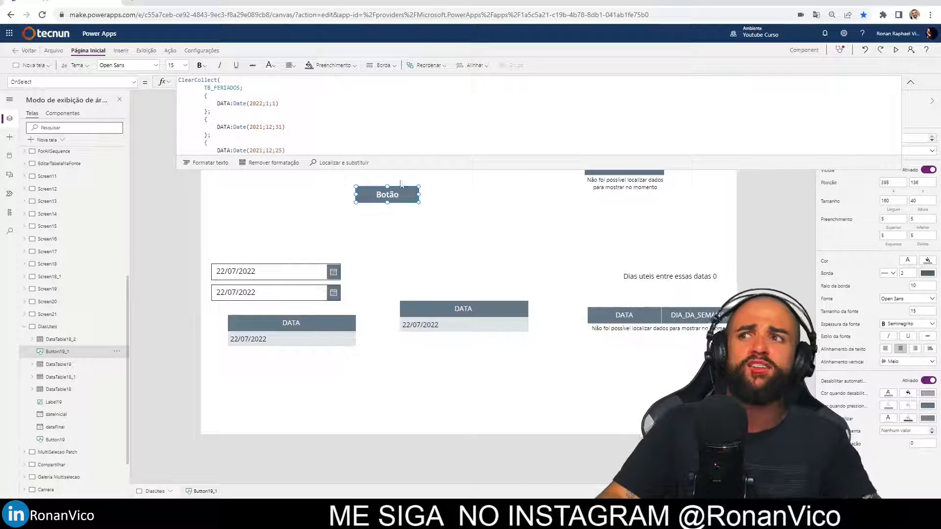
left_click(472, 263)
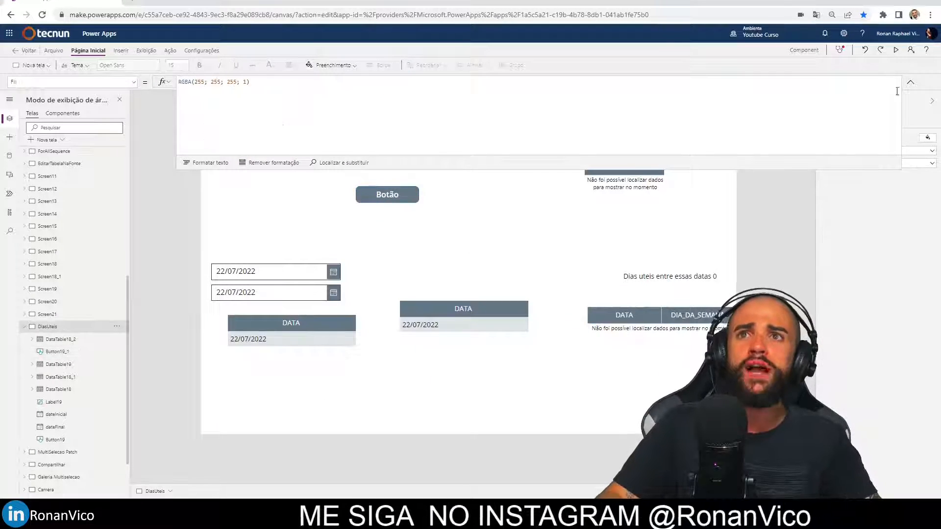
left_click(910, 82)
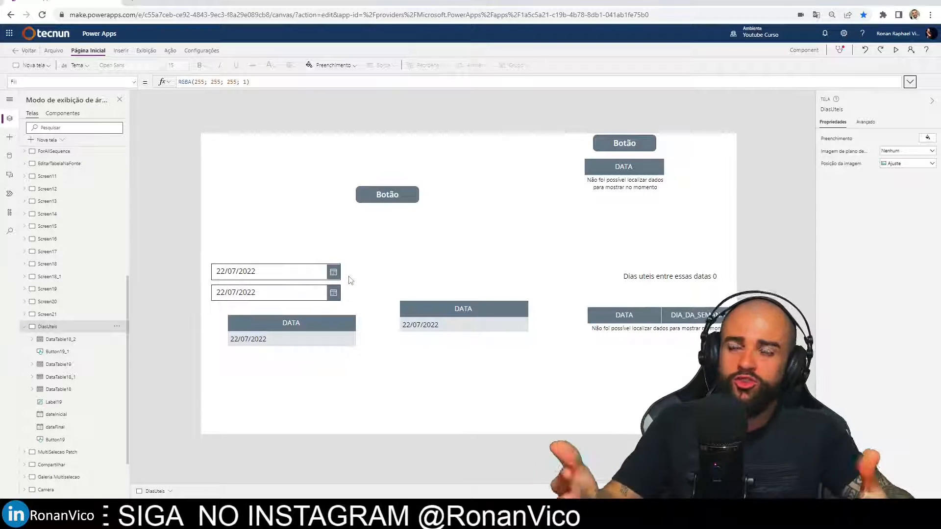
left_click(23, 327)
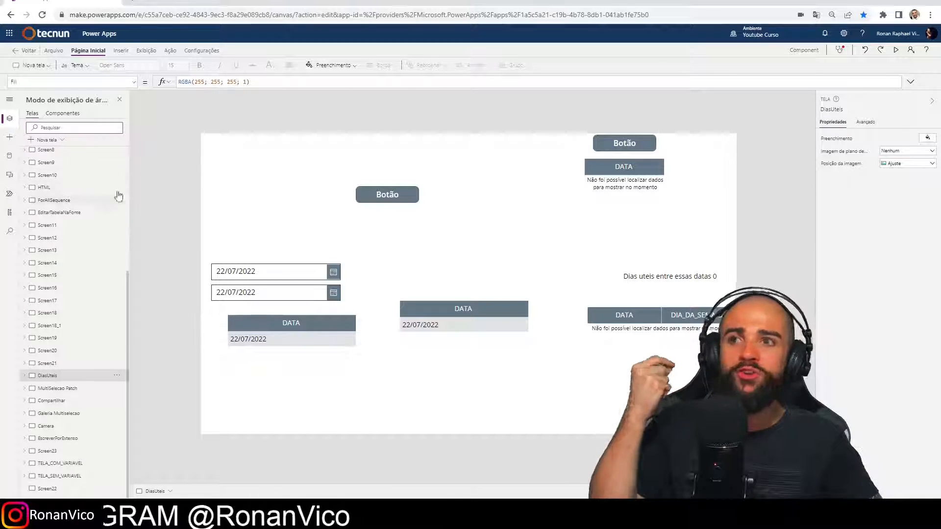
Insert a button near the upper edge of the DiasUteis screen at about X 151, Y 25, and name it BT_NOTIFICAR.
left_click(121, 51)
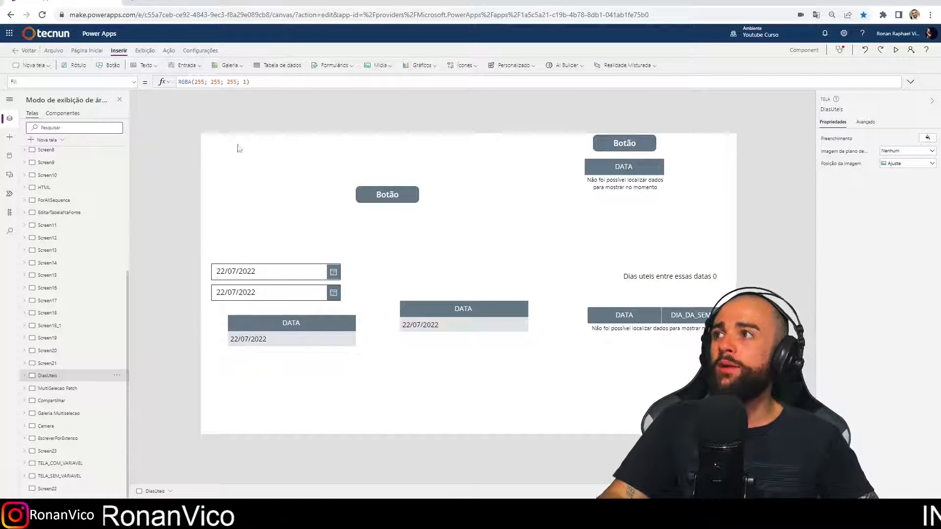
left_click_drag(252, 158, 295, 152)
key("ctrl+4")
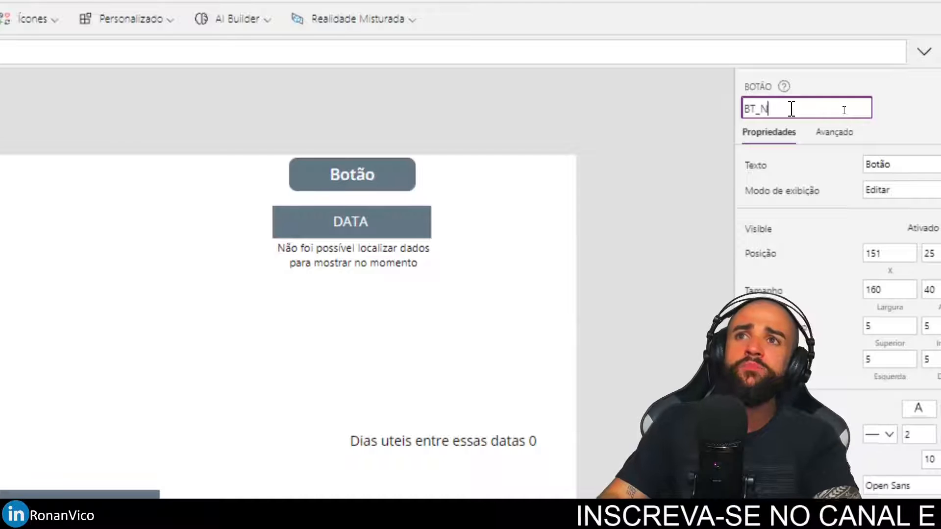
key("Return")
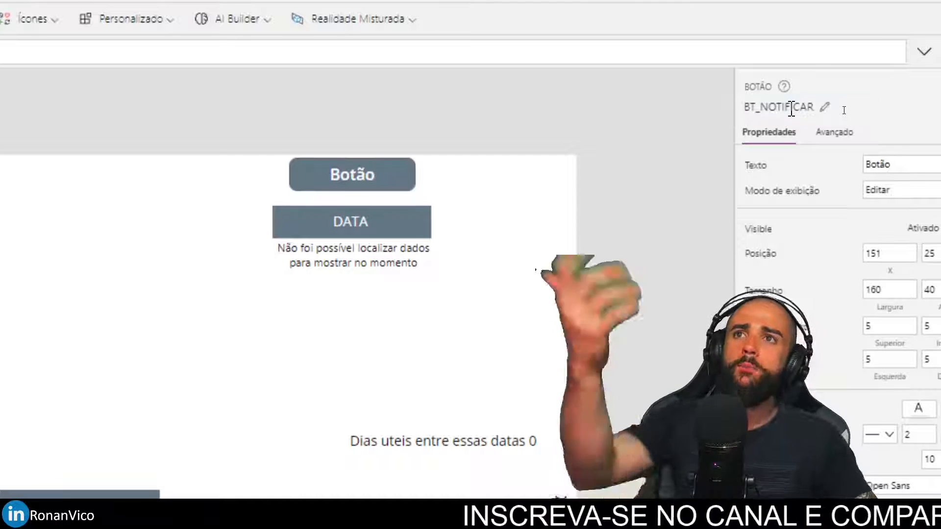
Try out a Notify( call in the OnSelect formula of BT_NOTIFICAR and leave the formula empty.
key("ctrl+4")
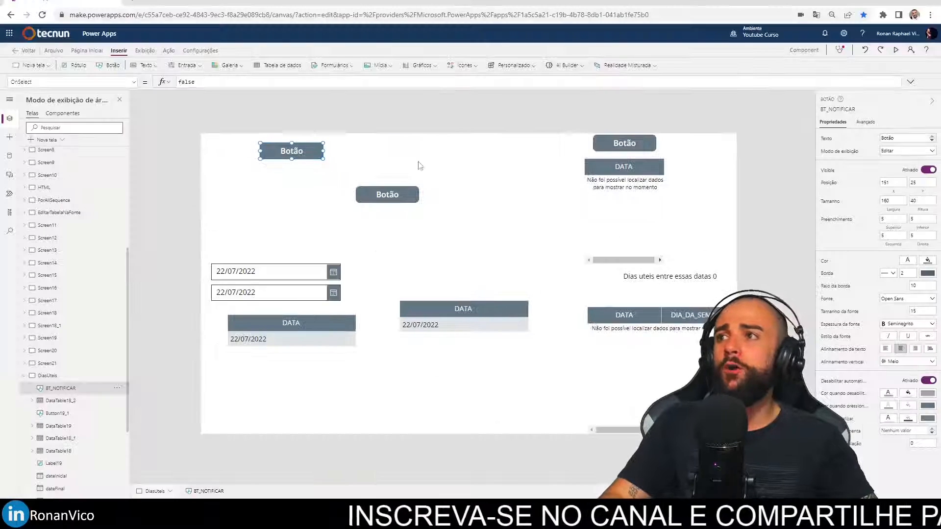
key("ctrl+4")
left_click(196, 82)
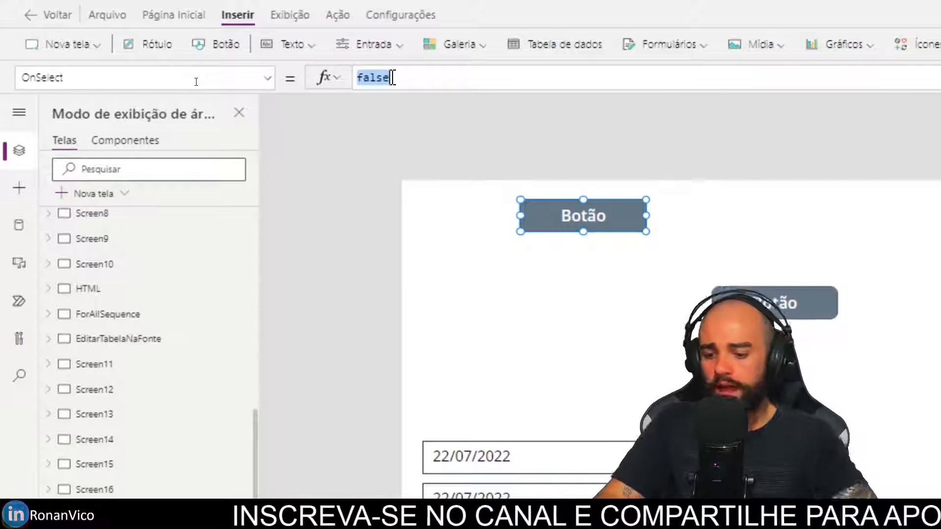
type("Notify(")
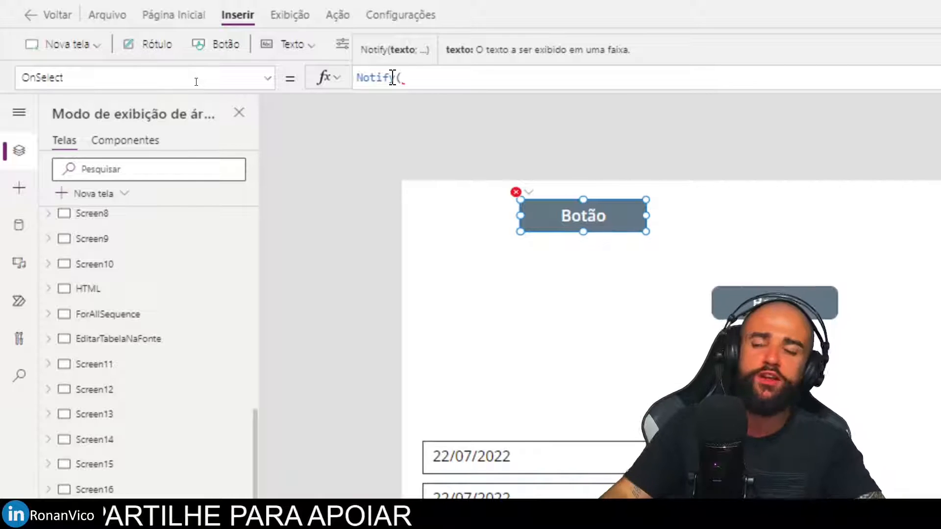
key("BackSpace")
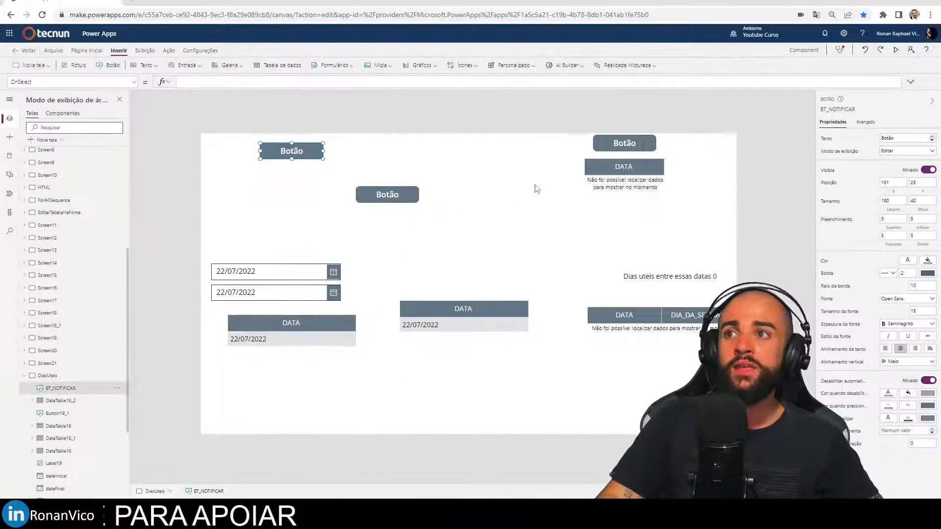
Rename the BT_NOTIFICAR button as btnNotificar, trying out the txt prefix before settling on btn.
left_click(535, 189)
left_click(285, 153)
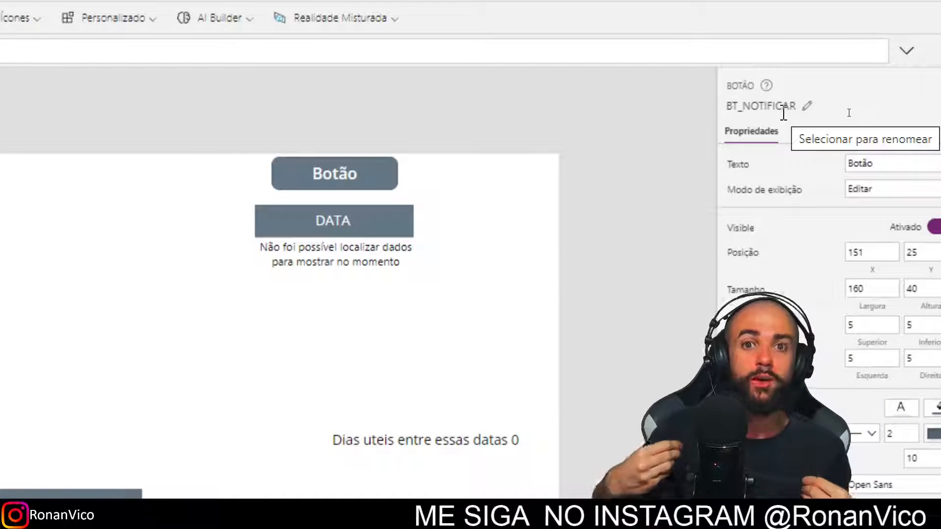
left_click(783, 111)
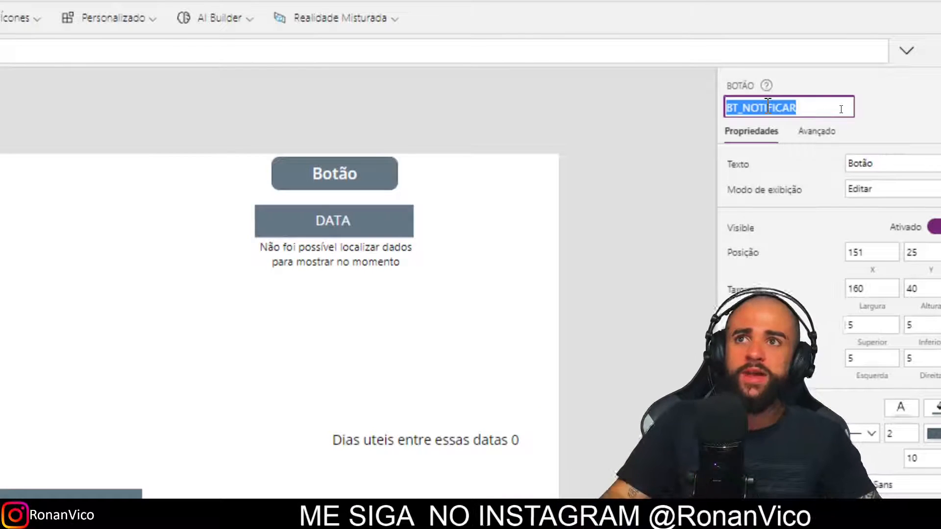
type("btn")
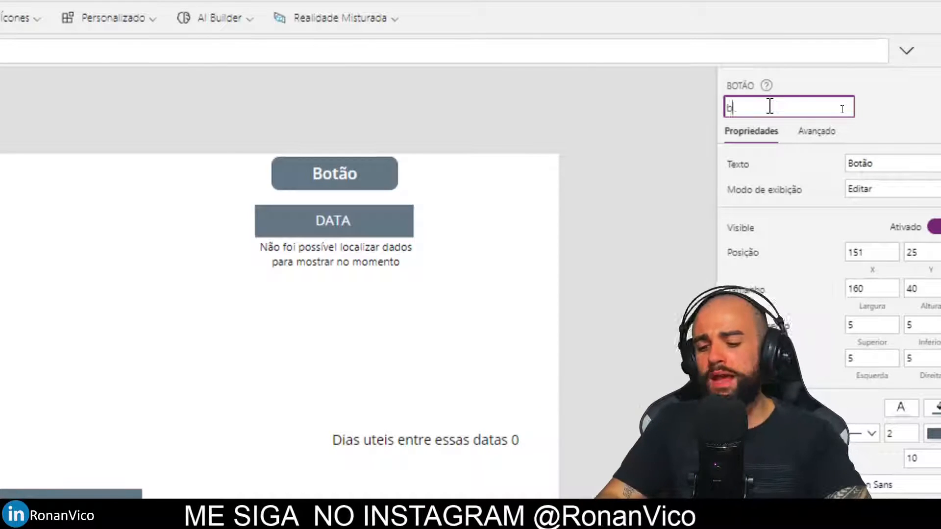
key("BackSpace")
key("BackSpace")
key("BackSpace")
type("txt")
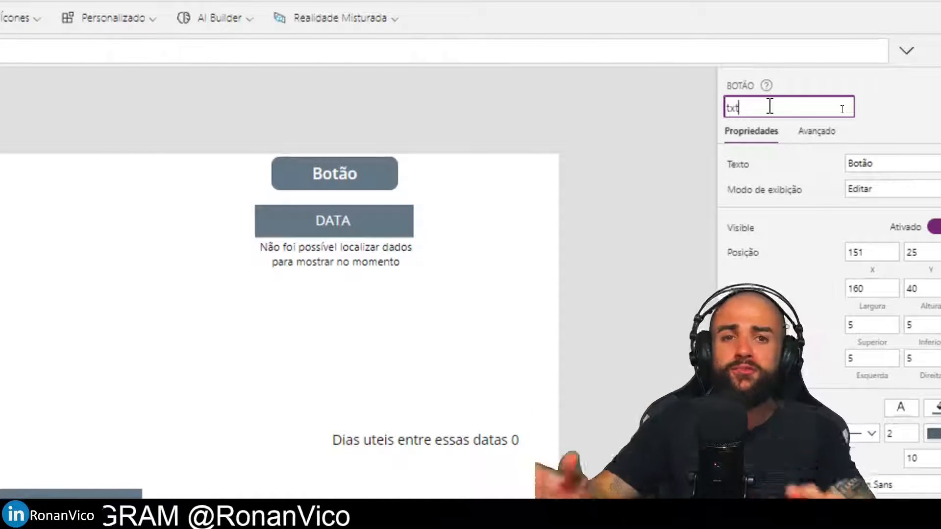
type("Notificar")
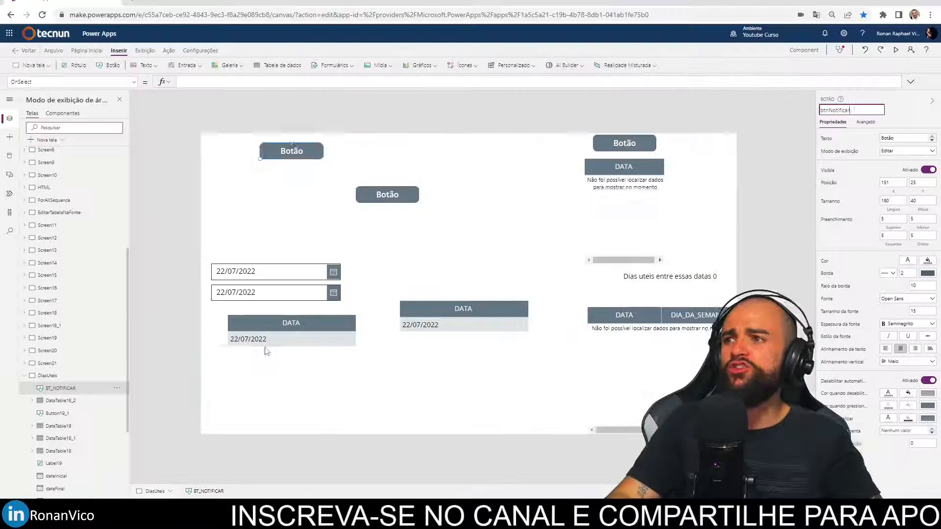
Rename the Home screen as SCREEN_HOME.
scroll(71, 382, "up", 5)
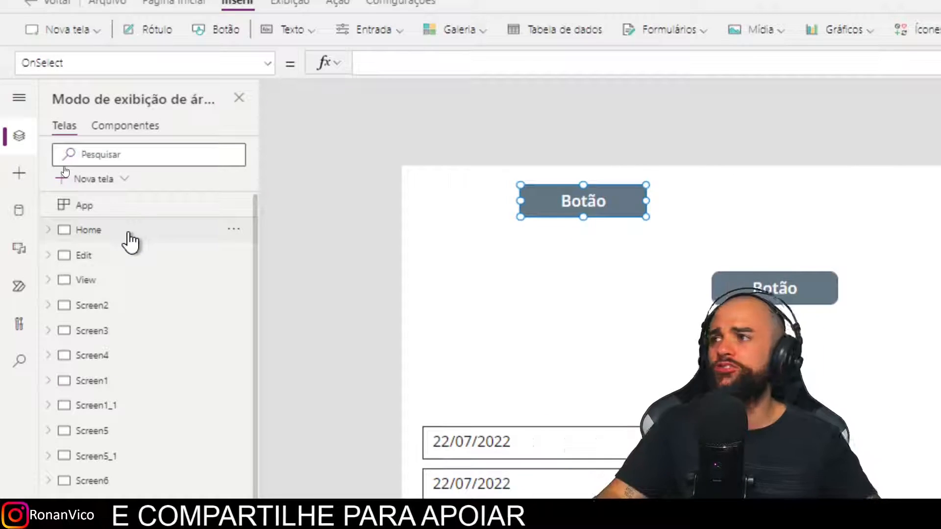
double_click(128, 231)
type("H")
key("BackSpace")
type("TELA_HNO")
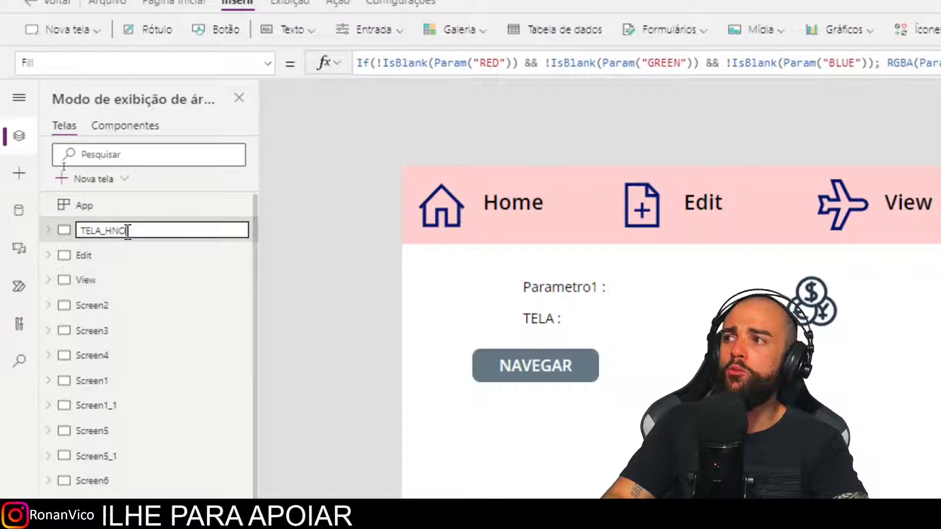
key("ctrl+a")
type("SCREEN_HOME")
key("Return")
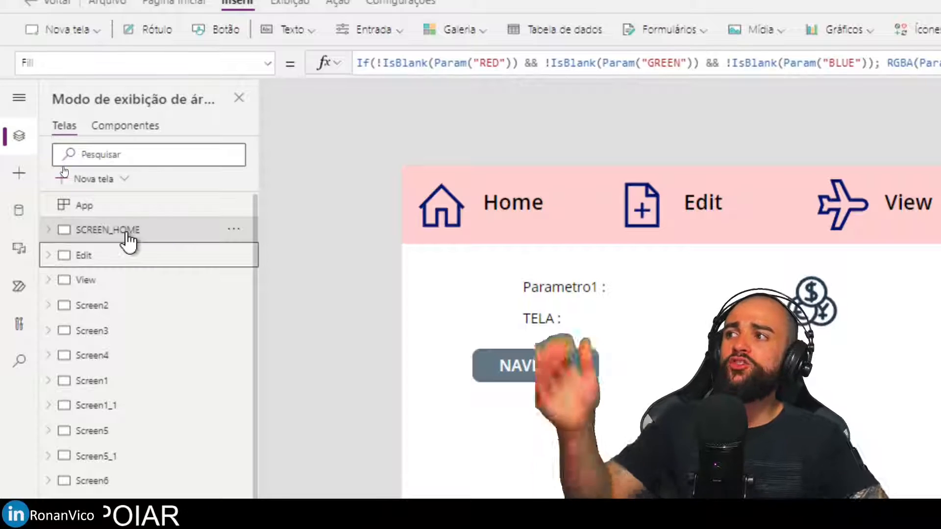
Check the App object's StartScreen formula for the reference to the renamed home screen.
left_click(154, 254)
left_click(155, 228)
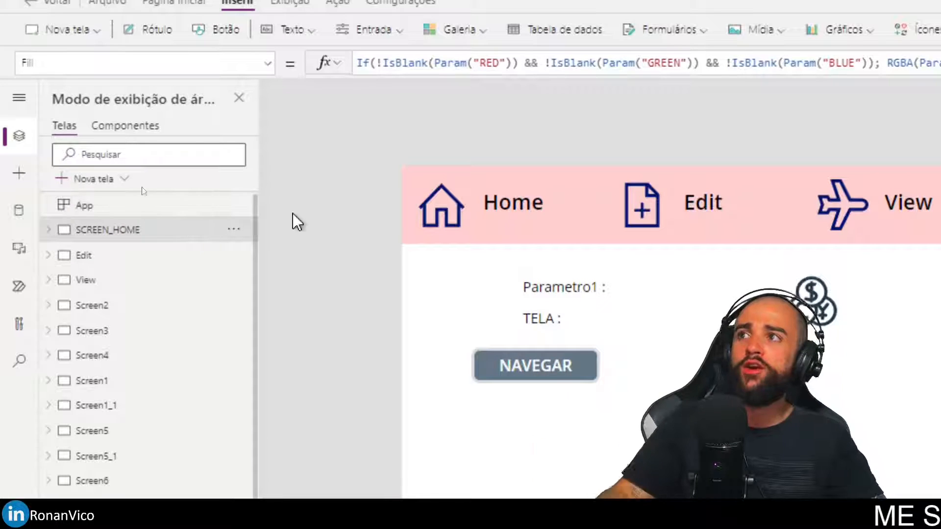
left_click(101, 210)
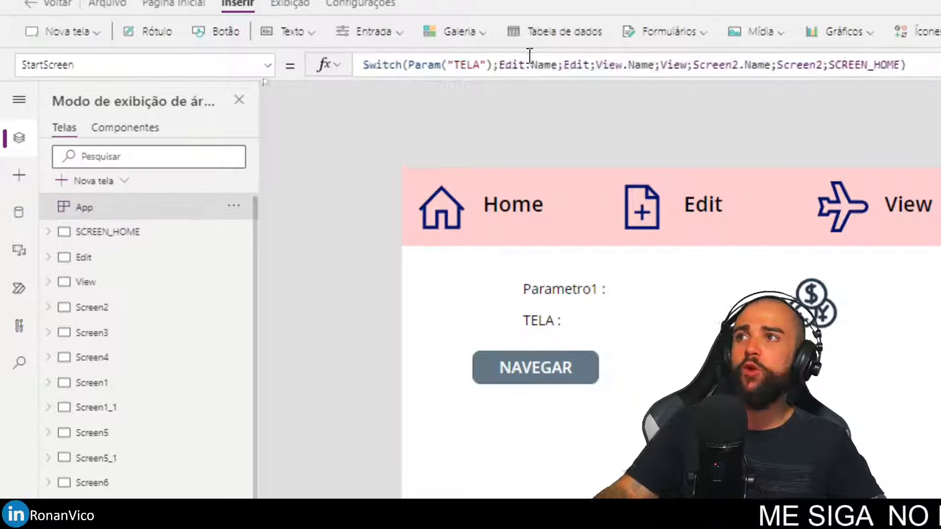
Replace the App object's StartScreen formula with SCREEN and go through the suggested screen names.
left_click(268, 68)
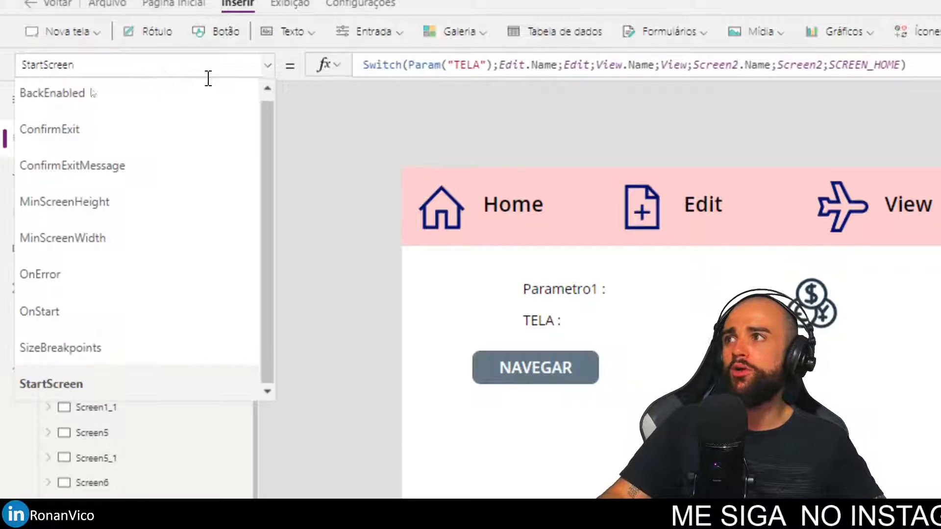
left_click(323, 66)
key("ctrl+a")
key("BackSpace")
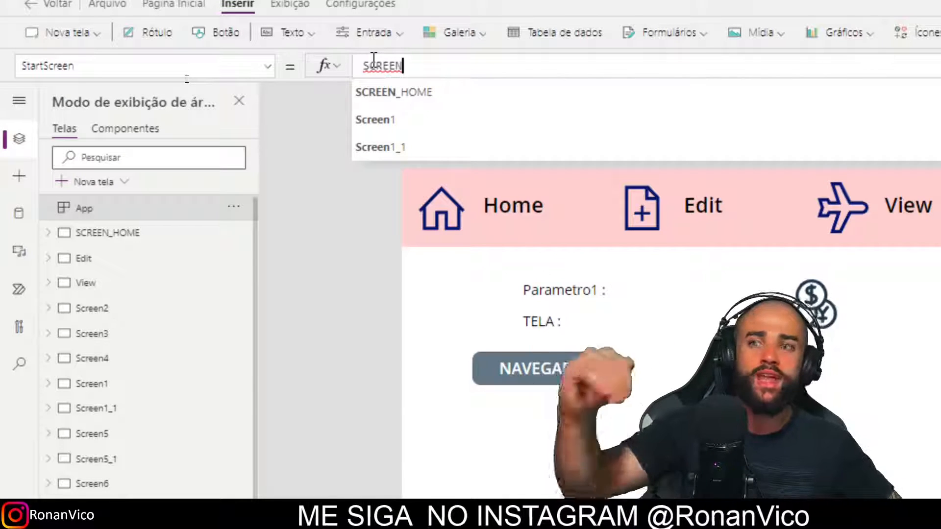
key("Down")
key("Down")
key("Down")
key("Down")
key("Up")
key("Up")
key("Up")
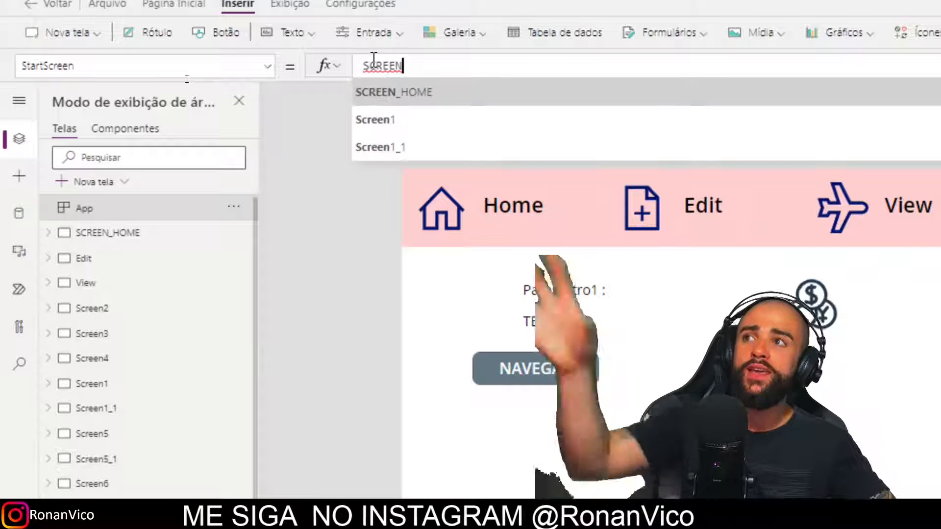
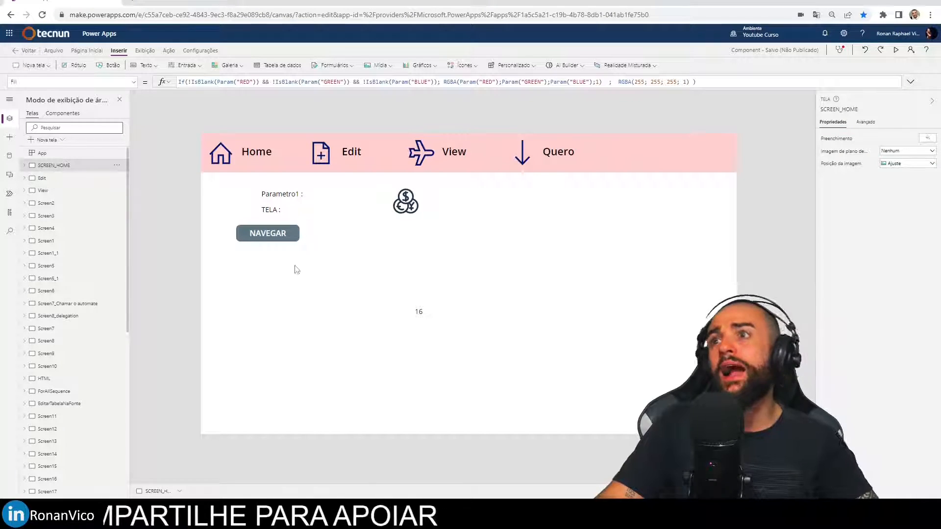
Insert a new button on SCREEN_HOME.
left_click(284, 235)
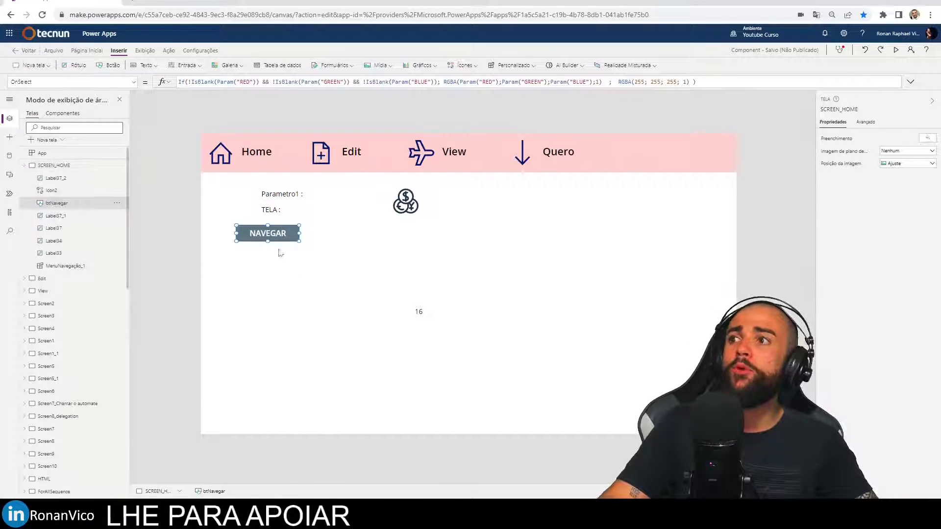
left_click(303, 365)
left_click(110, 65)
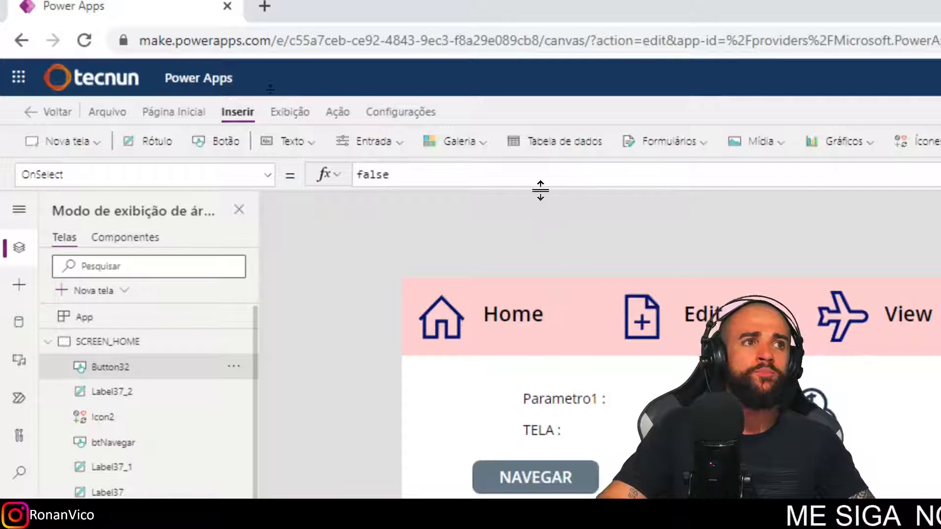
Set the new button's OnSelect formula to a Set call that stores a sample text in the global variable VAR_NOME_DO_APLICATIVO.
type("Set(VAR_")
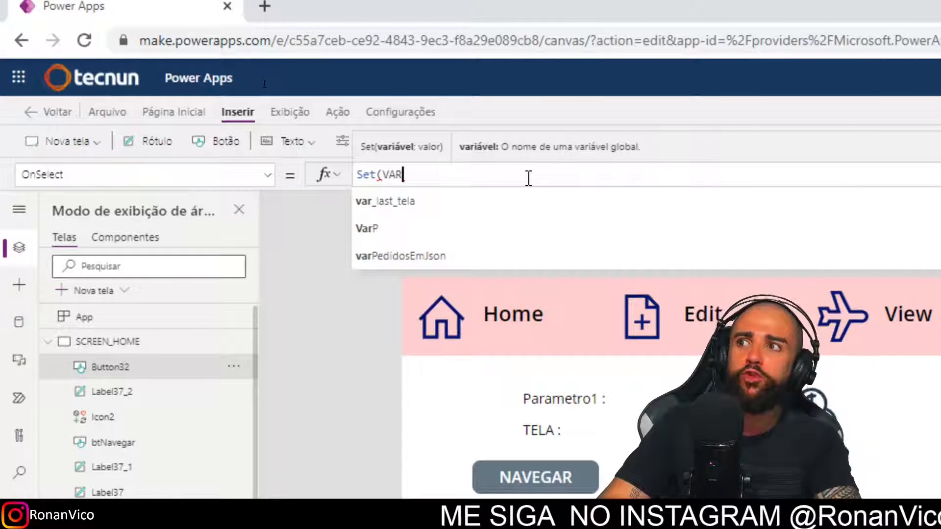
type("_")
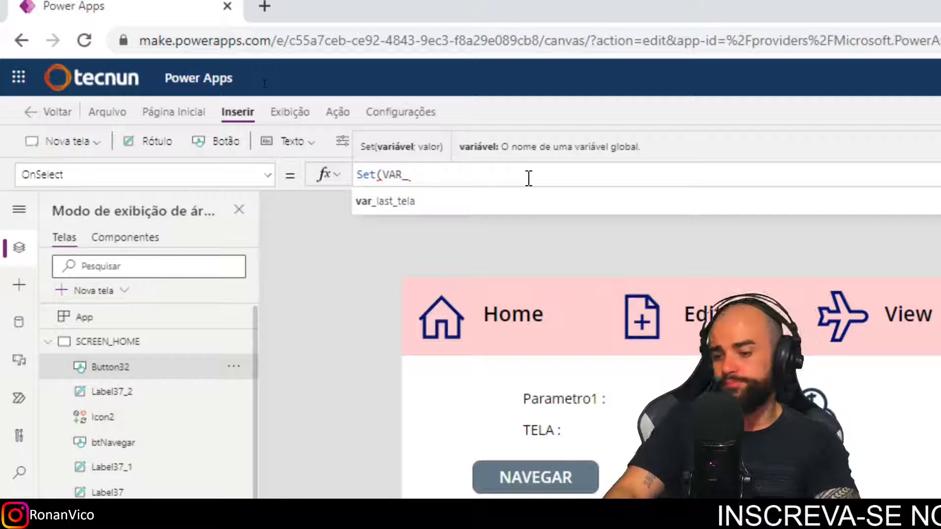
type("NOME_DO_APLICATI")
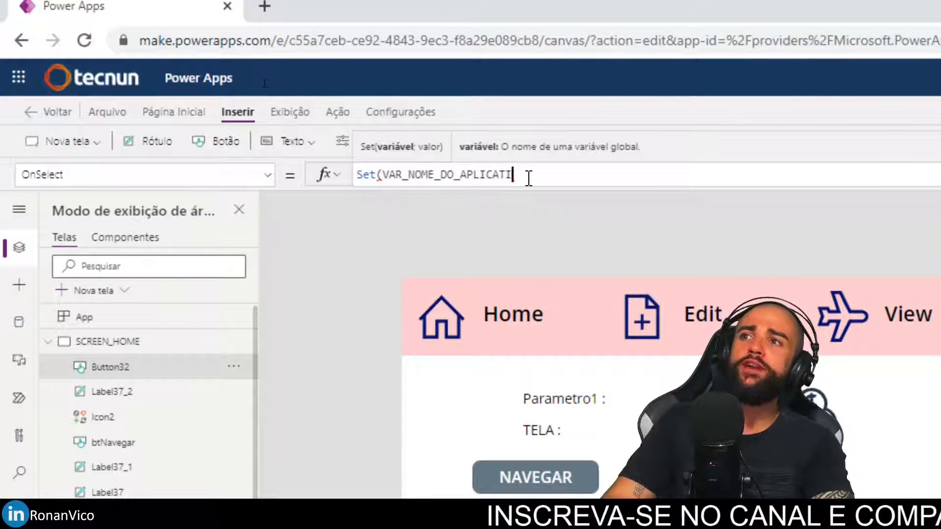
type("VO;")
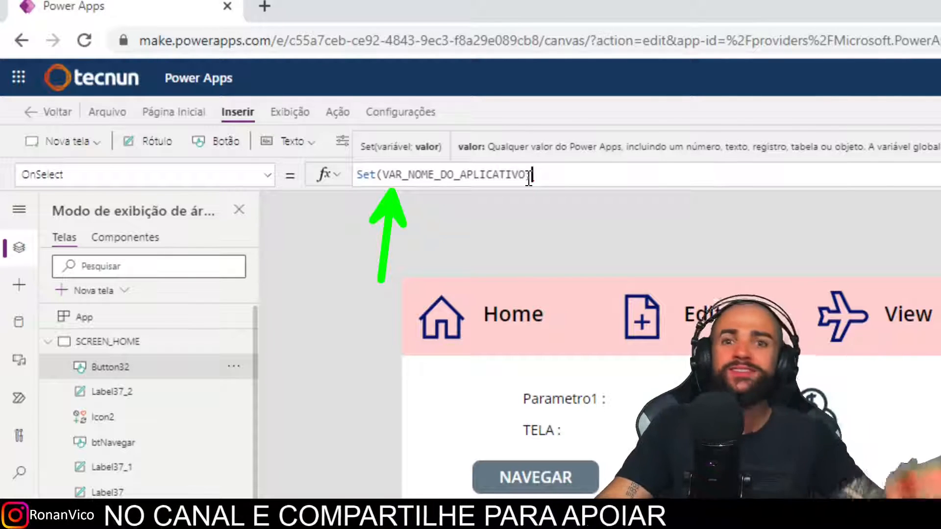
type(";\"")
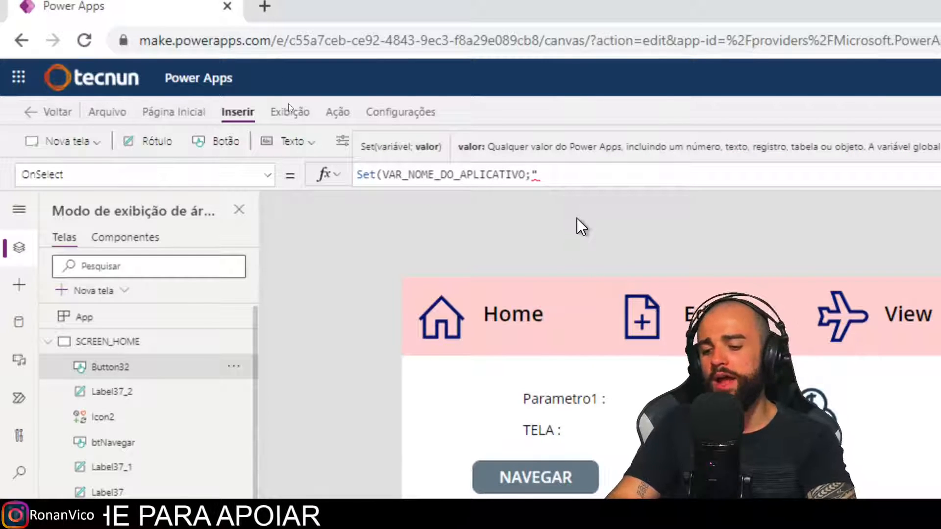
type("RONAN TOP\");;")
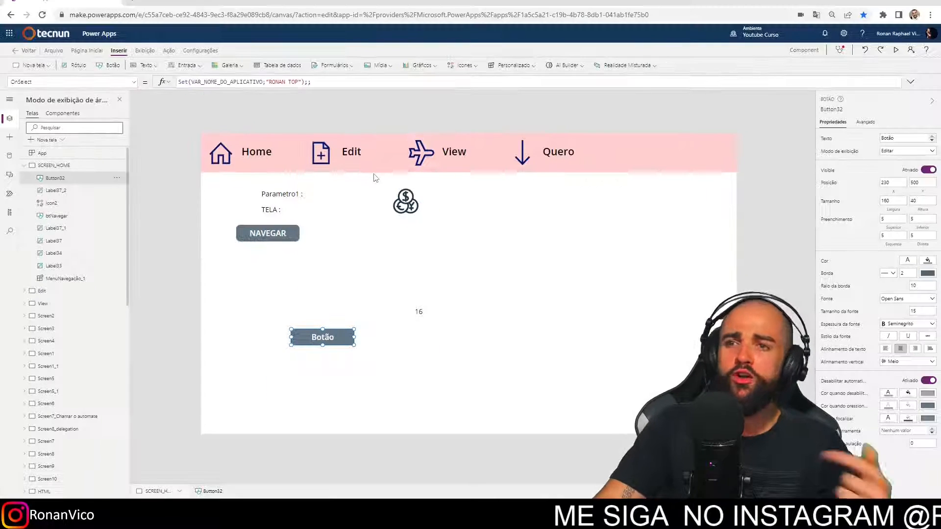
Add a text label to Screen16 and move it below the two rows of toggles.
left_click(23, 167)
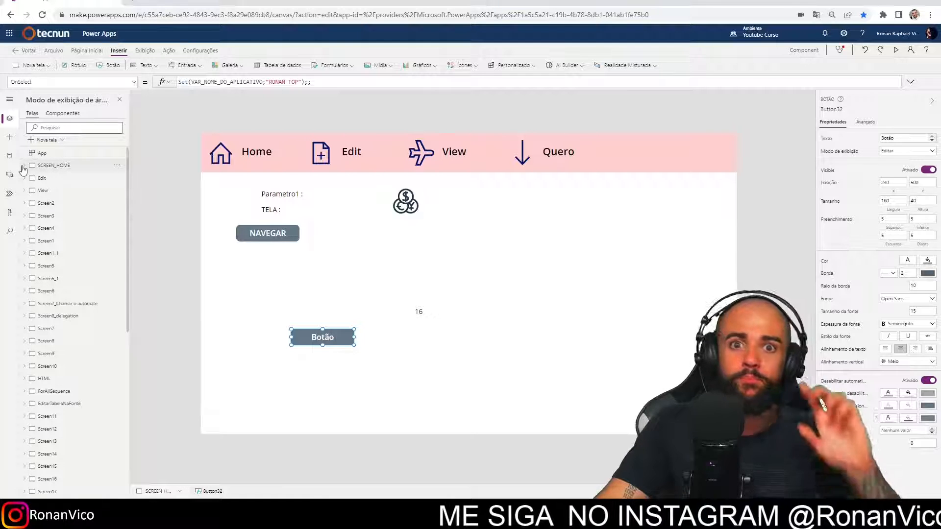
scroll(79, 328, "down", 5)
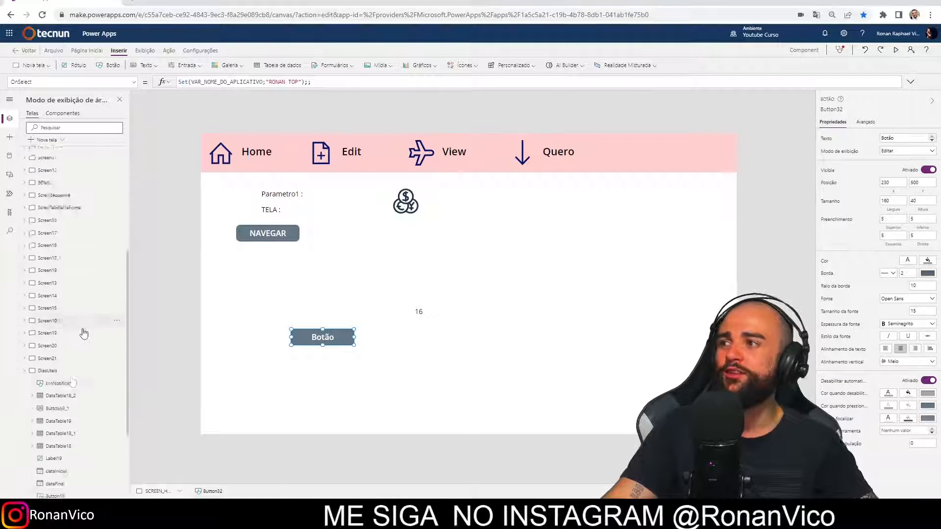
left_click(77, 248)
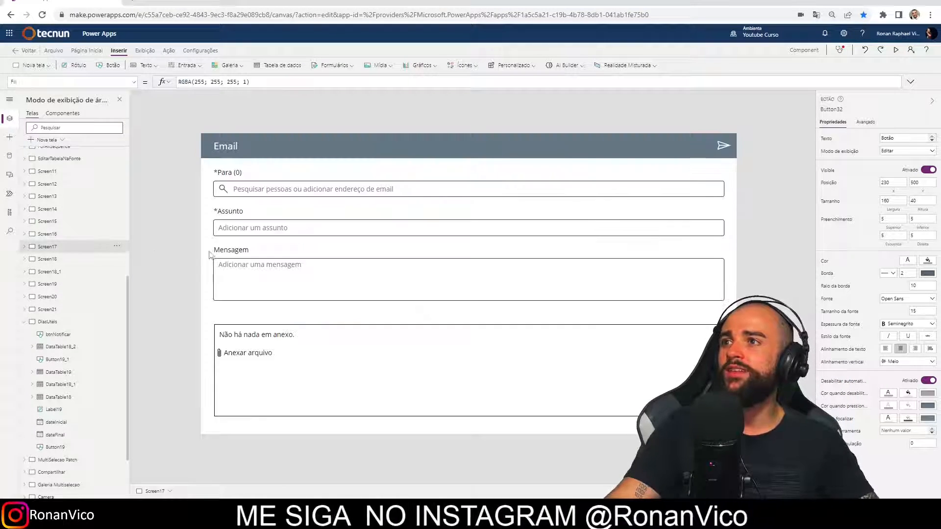
left_click(71, 234)
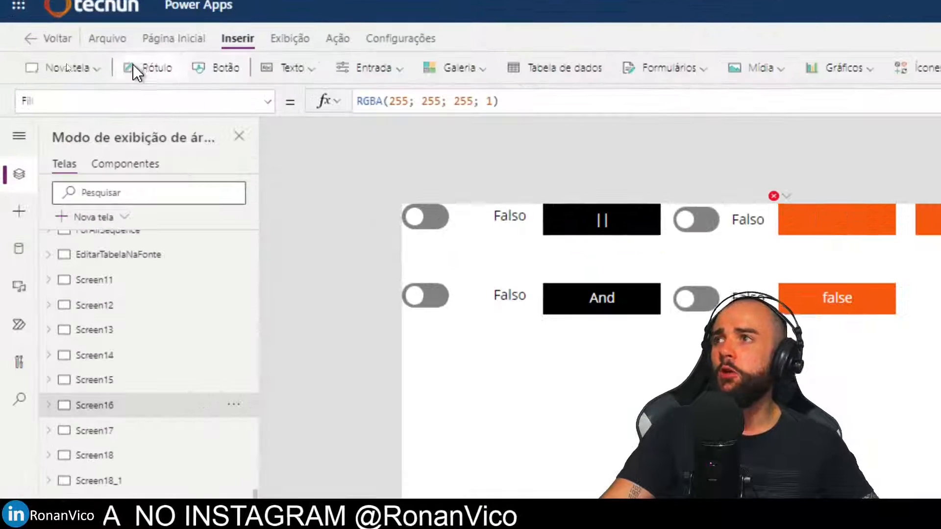
left_click(74, 65)
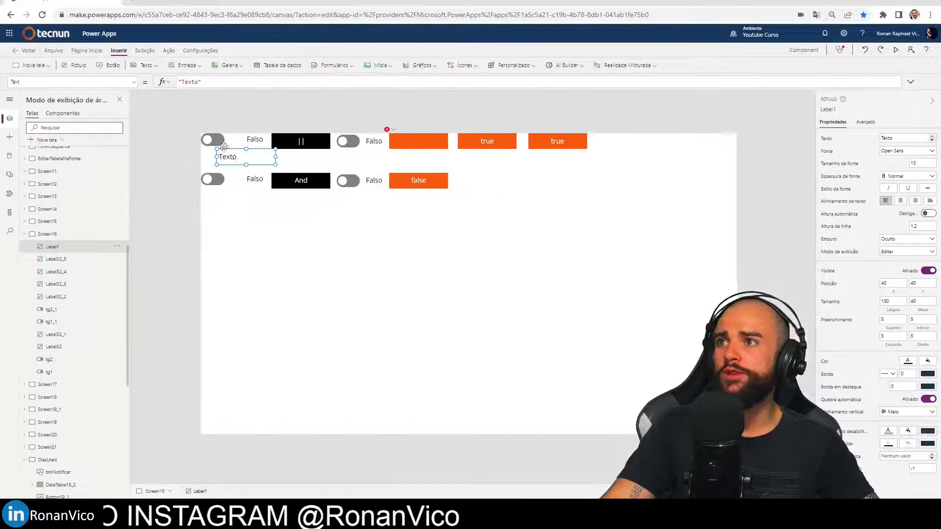
left_click_drag(224, 146, 228, 234)
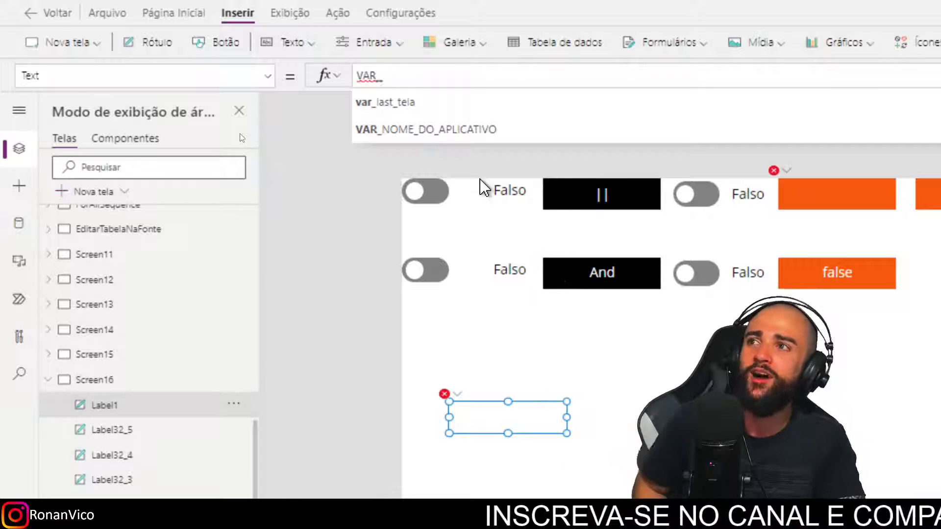
Set the new Screen16 label's Text formula to the variable VAR_NOME_DO_APLICATIVO.
key("Down")
key("Escape")
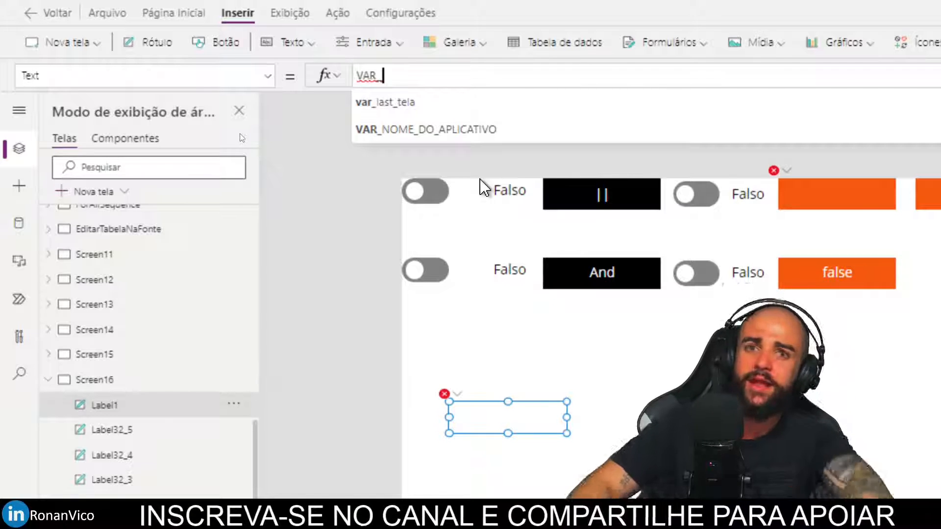
left_click(472, 130)
left_click(488, 182)
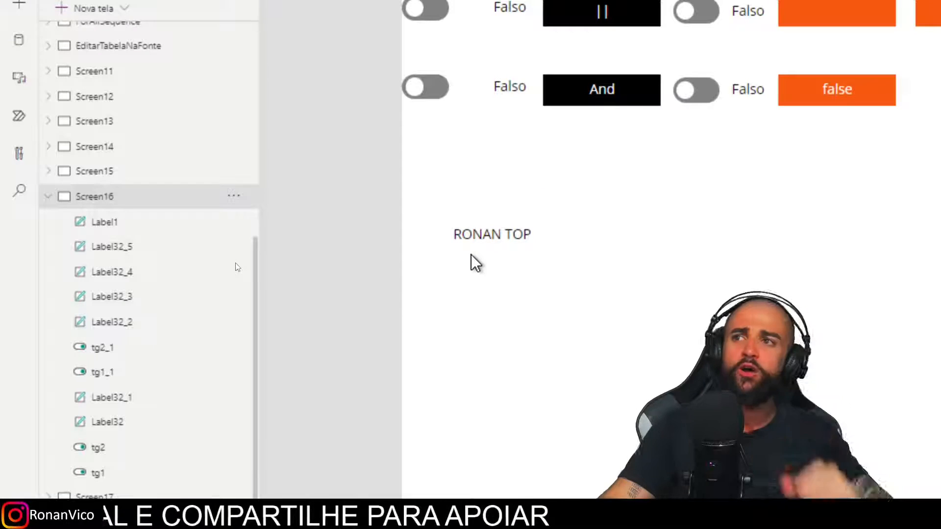
Duplicate the label that displays VAR_NOME_DO_APLICATIVO on Screen16.
left_click(485, 245)
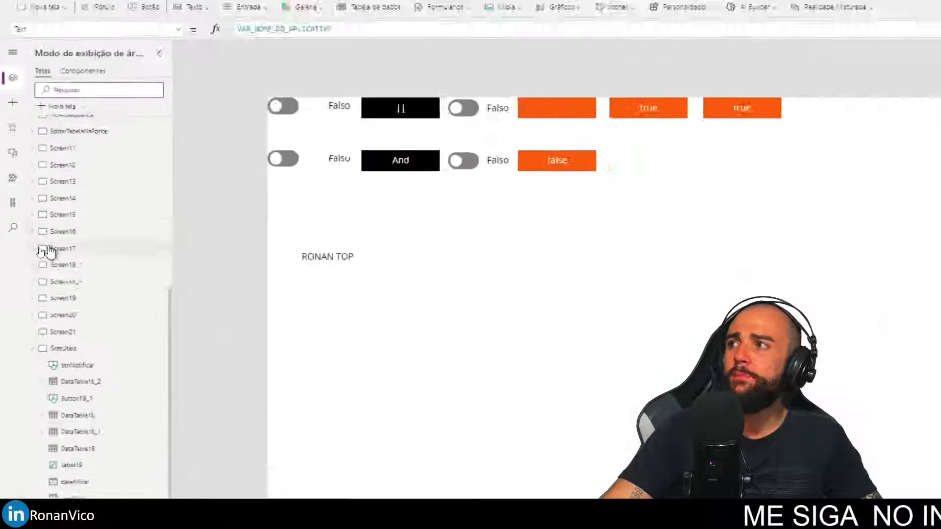
scroll(54, 252, "up", 7)
scroll(73, 247, "down", 8)
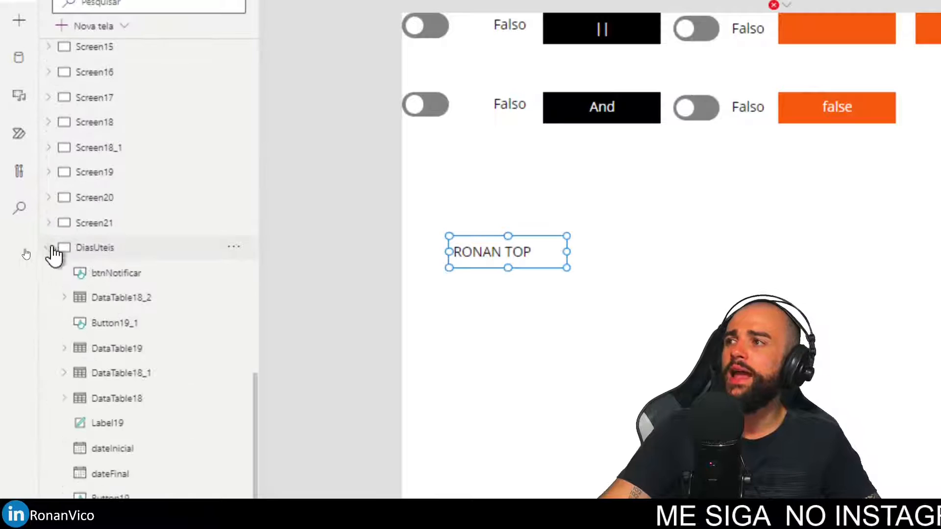
scroll(54, 252, "up", 5)
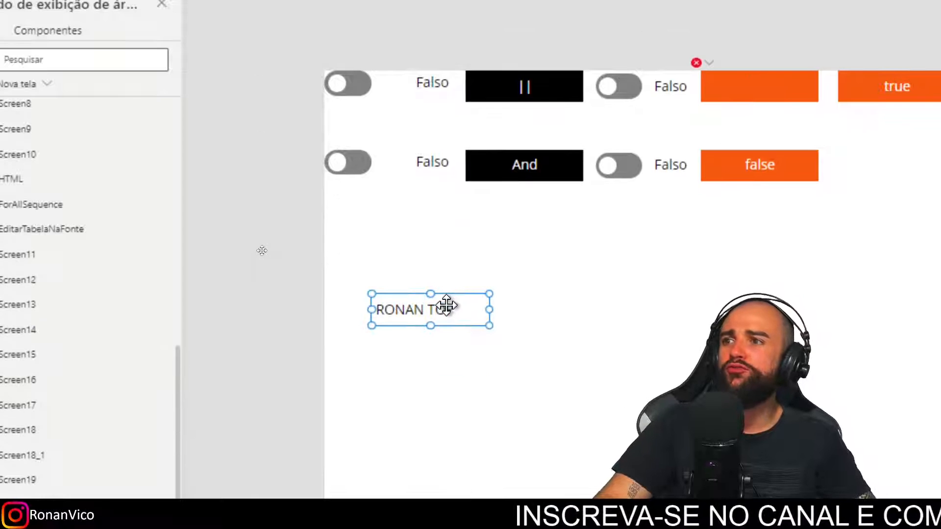
key("ctrl+v")
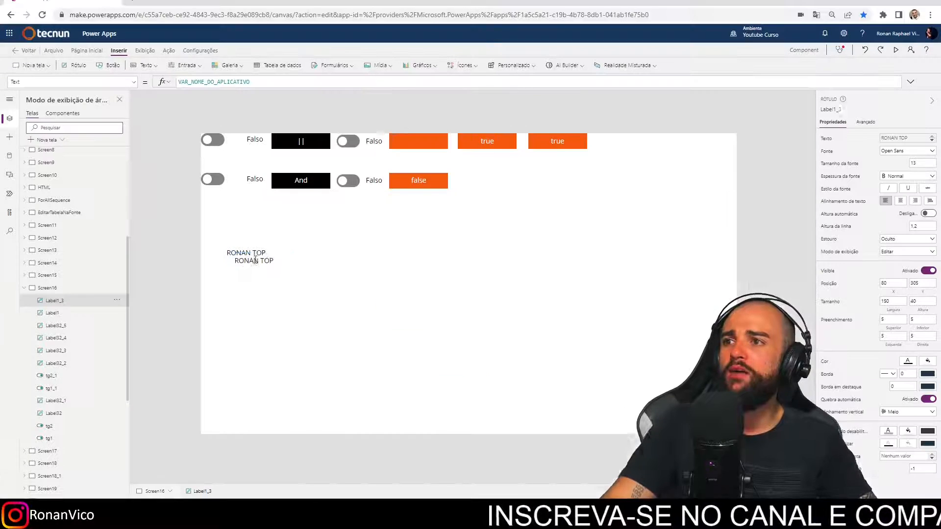
Try var as the Text formula of the Email title on Screen17 and highlight the VAR_NOME_DO_APLICATIVO suggestion.
left_click(49, 451)
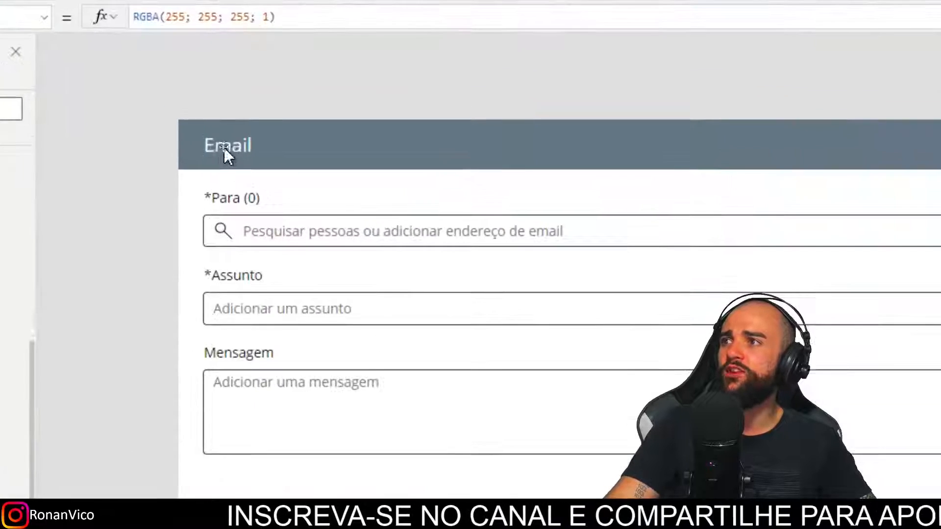
left_click(224, 147)
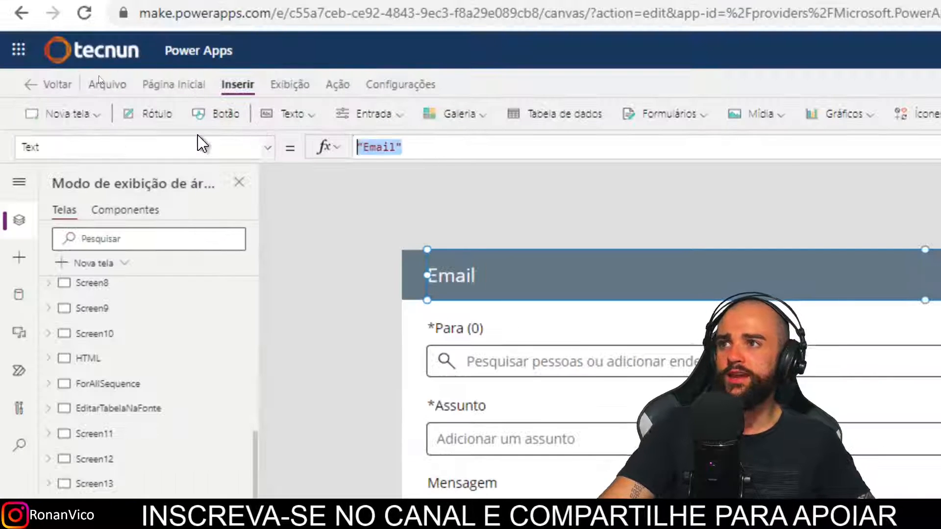
type("var")
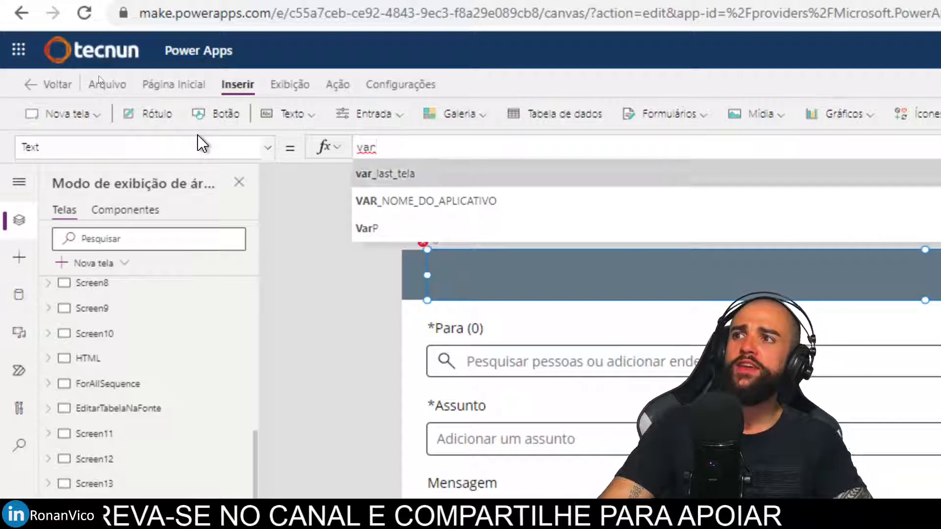
key("Down")
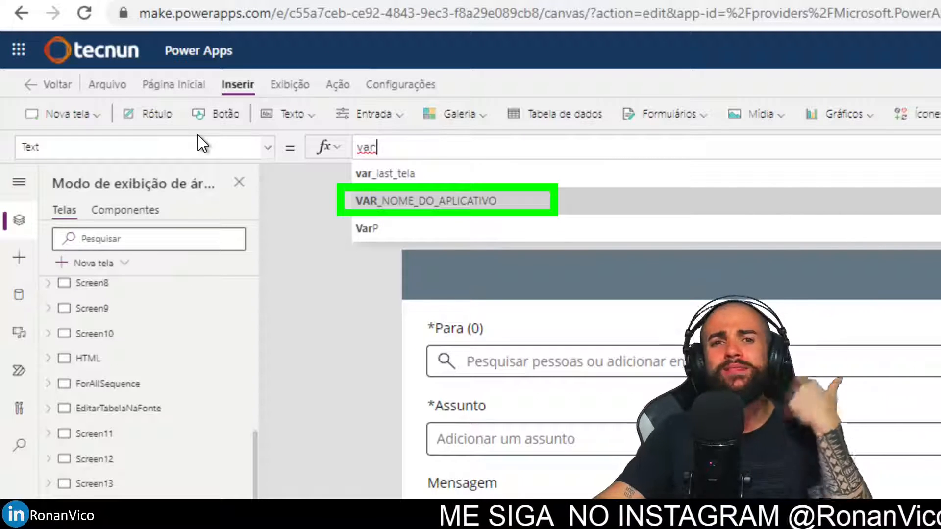
Retype the Email title's Text formula as VAR, browsing the suggestions for V along the way.
double_click(424, 149)
key("BackSpace")
type("V")
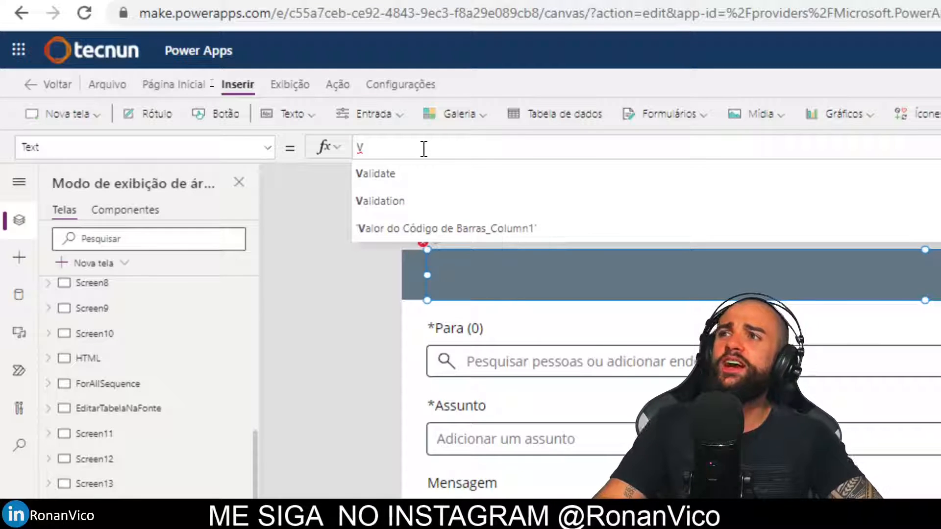
key("Down")
key("Down")
key("Down")
key("Down")
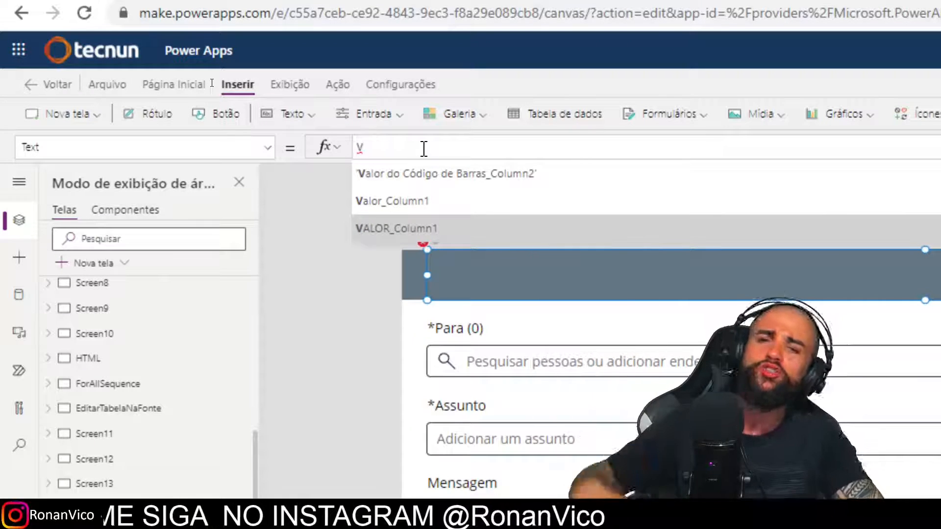
type("AR")
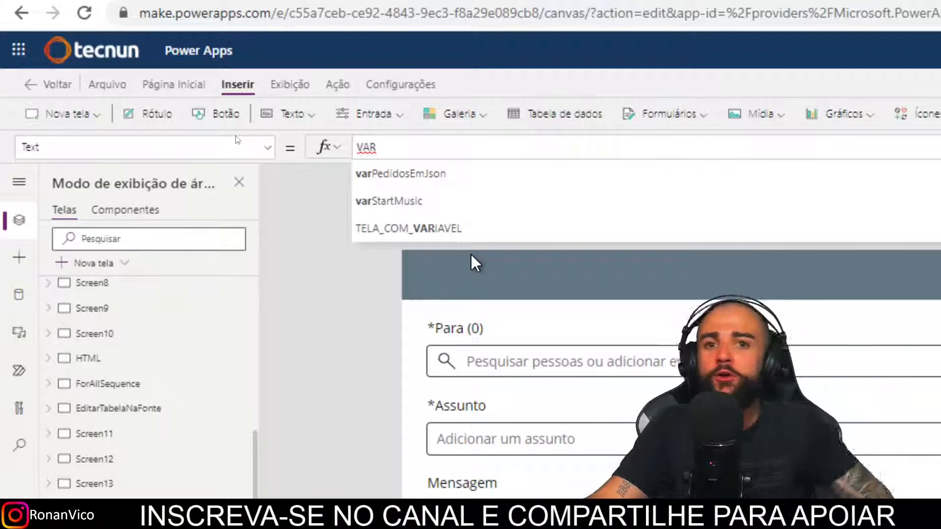
Return to SCREEN_HOME and add two buttons with the texts AUMENTA and DIMINUI.
scroll(162, 405, "down", 2)
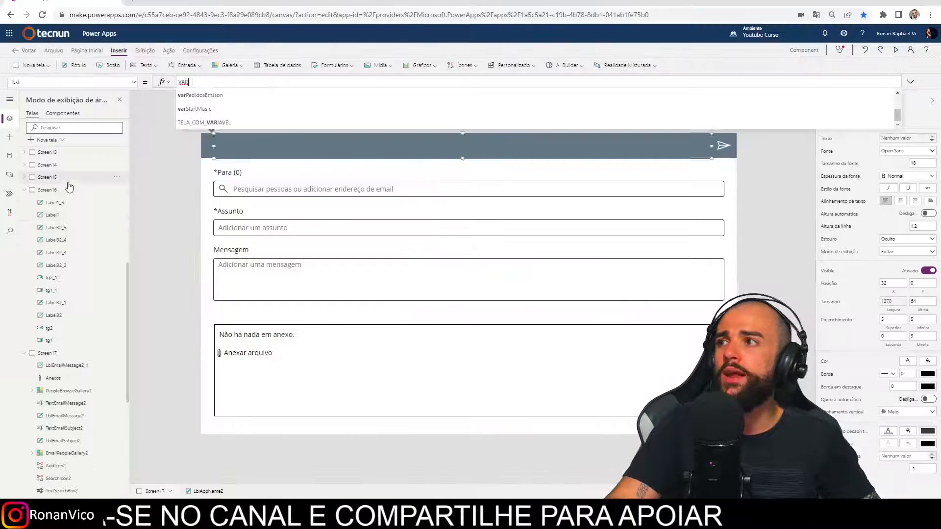
left_click(135, 297)
left_click(63, 166)
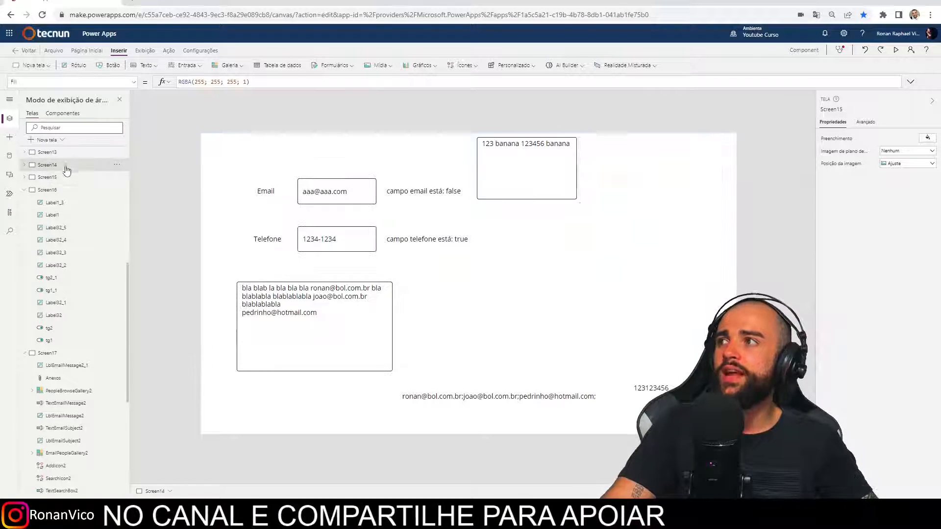
left_click(63, 153)
scroll(82, 231, "up", 3)
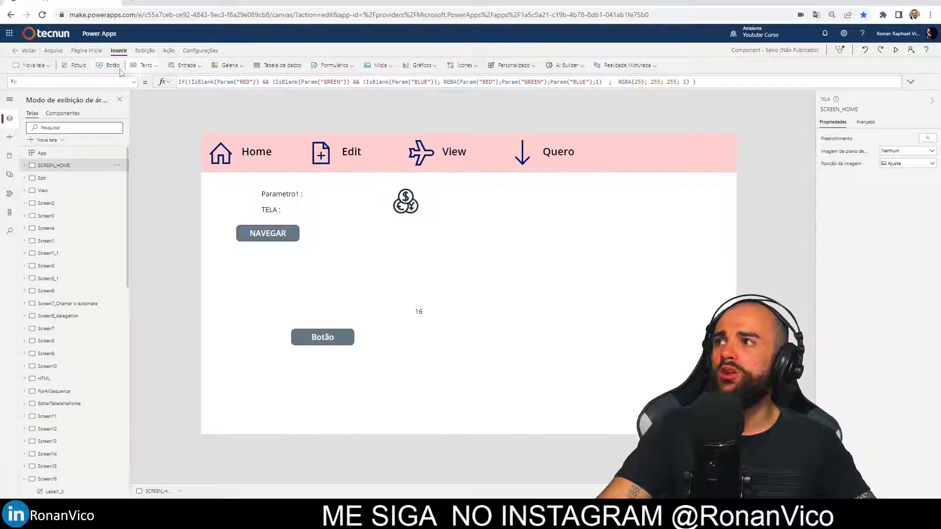
left_click(113, 66)
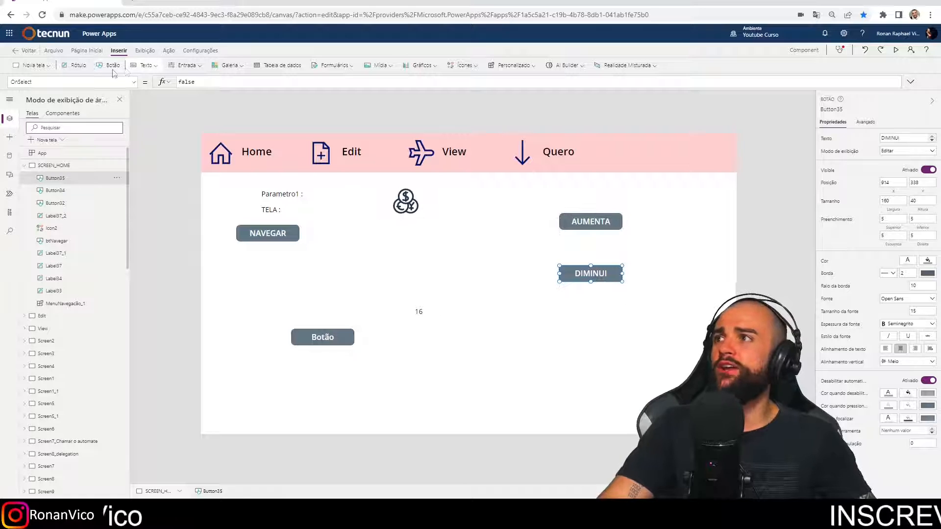
Add a text input between the AUMENTA and DIMINUI buttons and set its Default formula to var_valor.
left_click(145, 65)
left_click(162, 105)
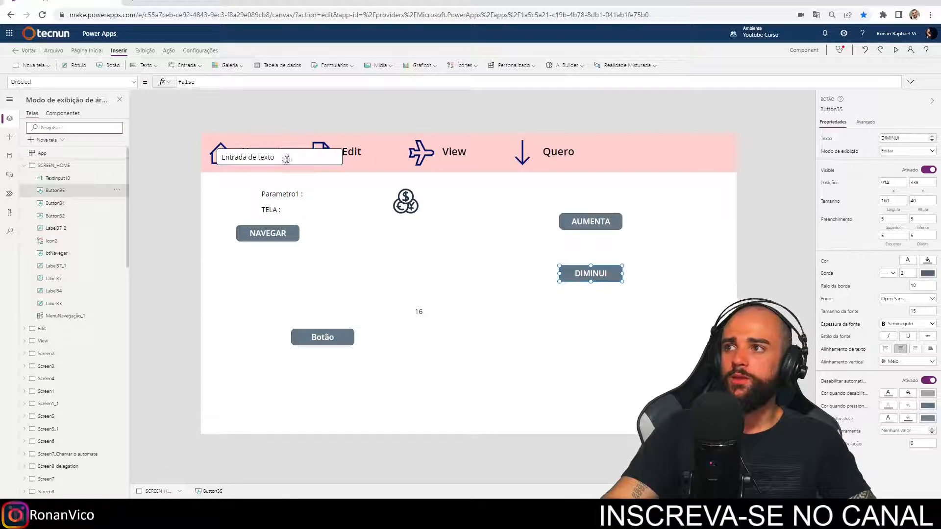
left_click_drag(287, 159, 610, 242)
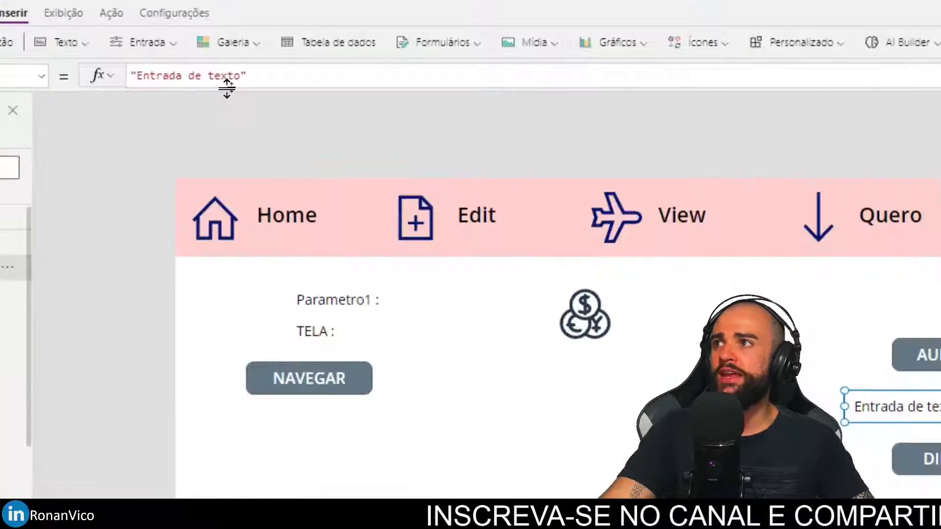
left_click_drag(242, 82, 147, 81)
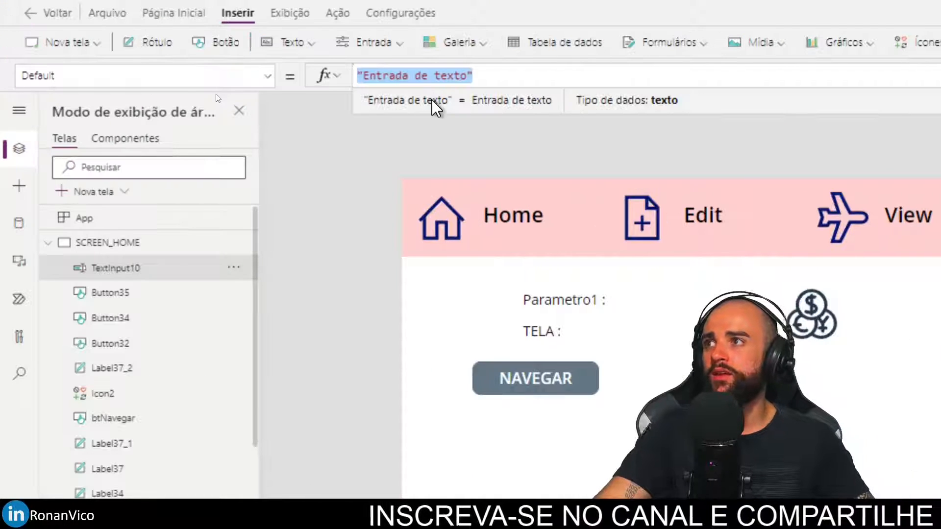
type("var_valo")
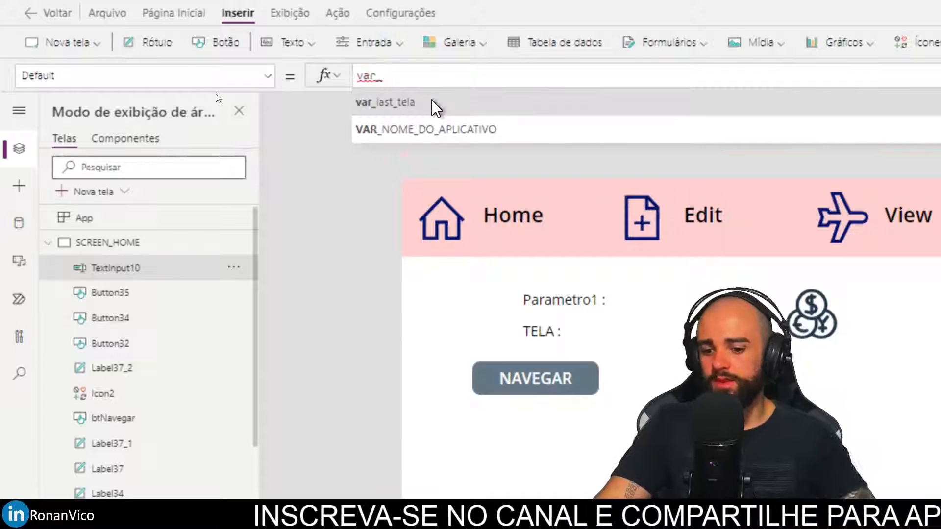
type("r")
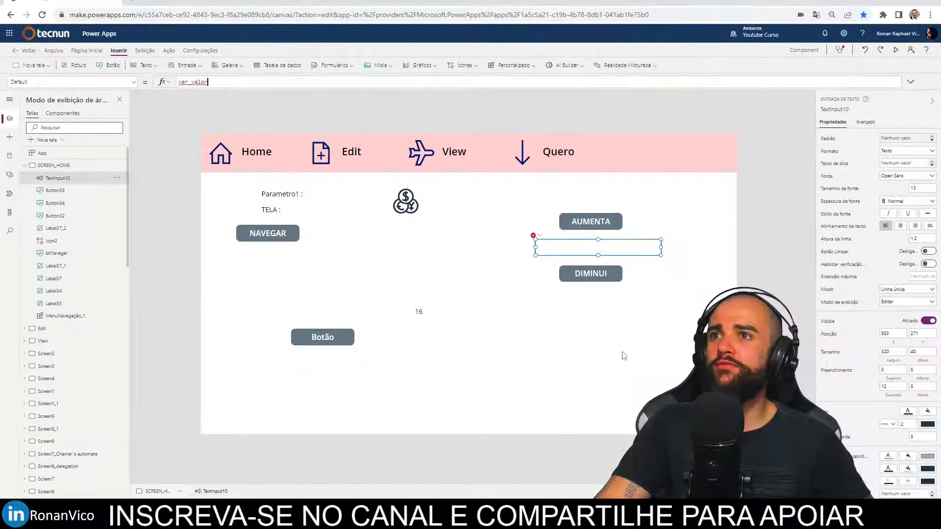
left_click(624, 355)
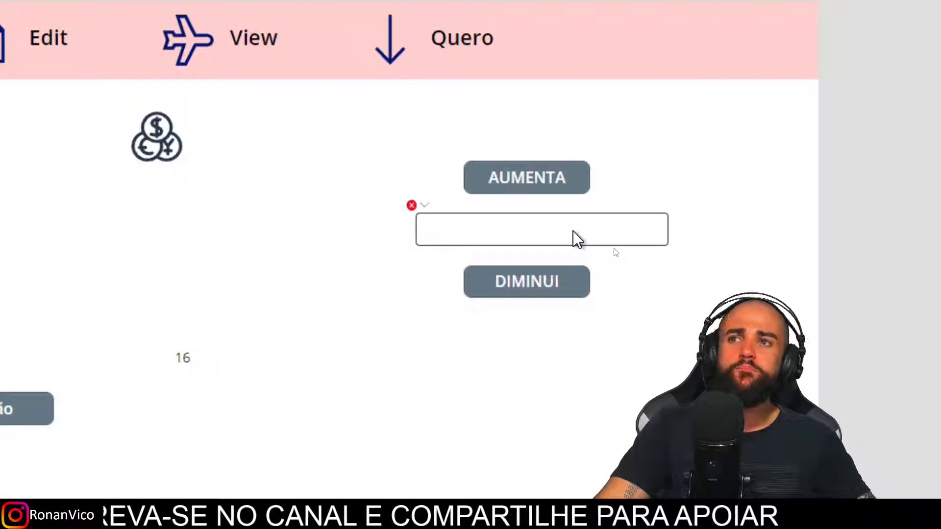
left_click(572, 230)
left_click_drag(584, 181, 765, 85)
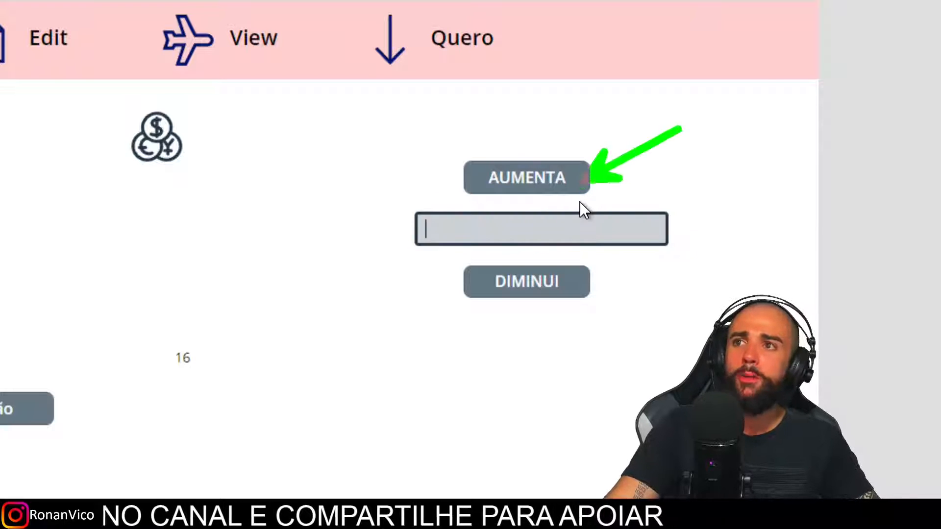
left_click_drag(567, 295, 661, 339)
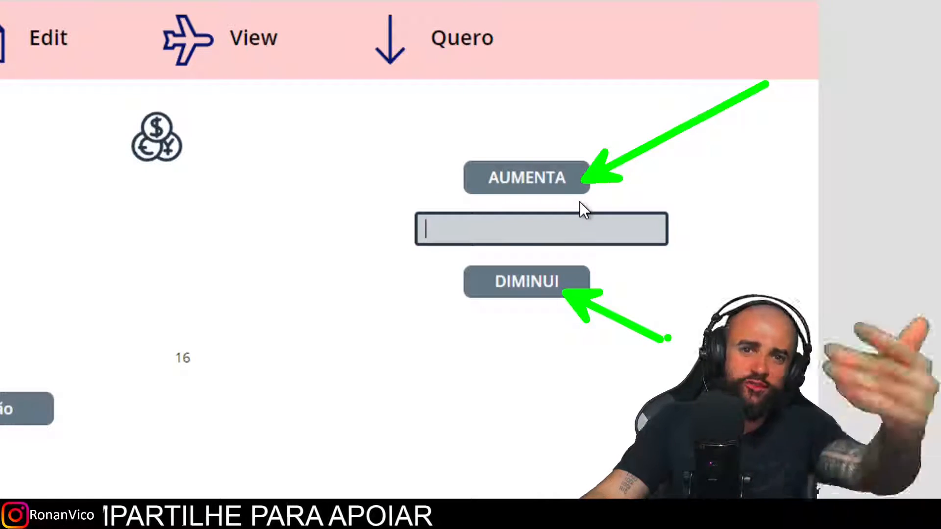
key("Escape")
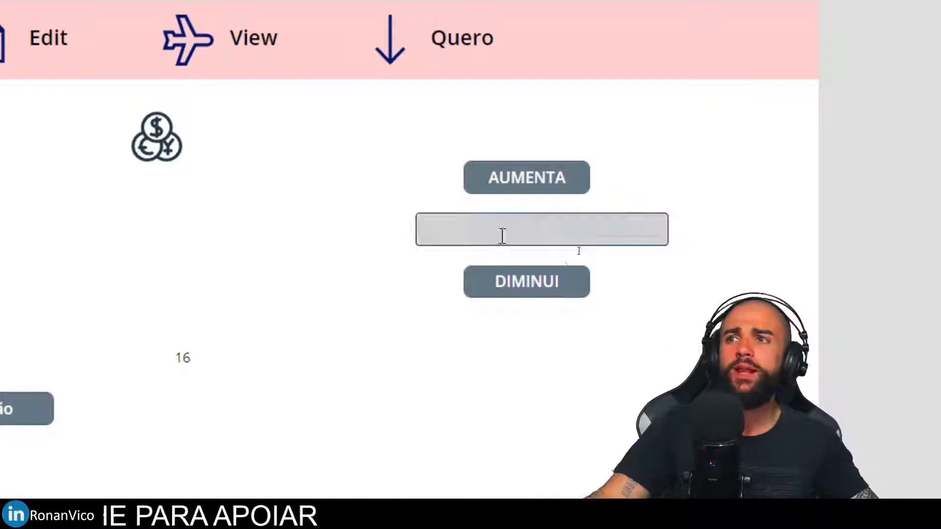
left_click(518, 216)
left_click(582, 225)
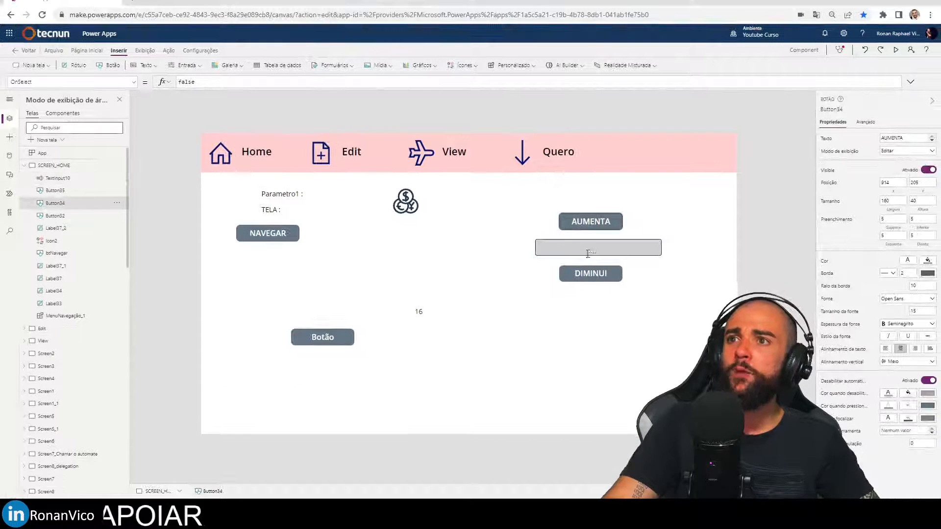
left_click(597, 247)
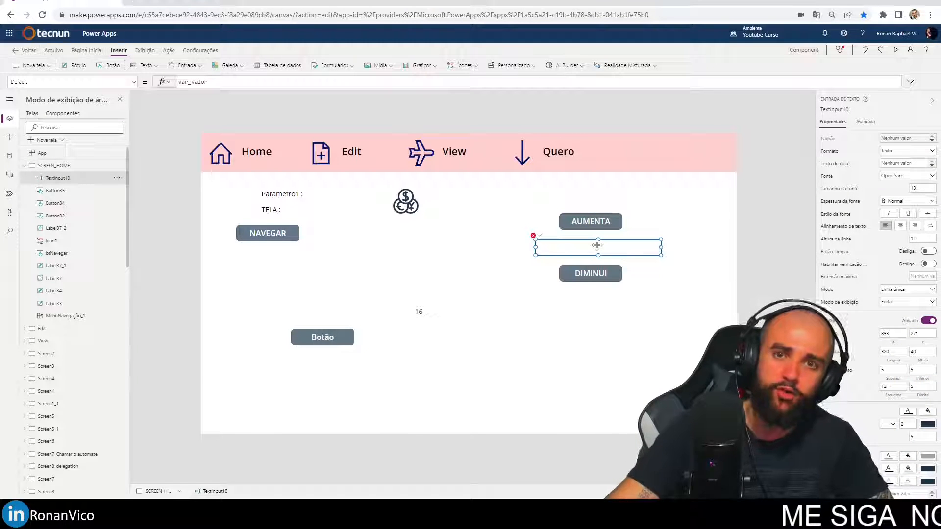
Set the AUMENTA button's OnSelect formula to UpdateContext({var_valor:var_valor+1});;.
left_click(588, 223)
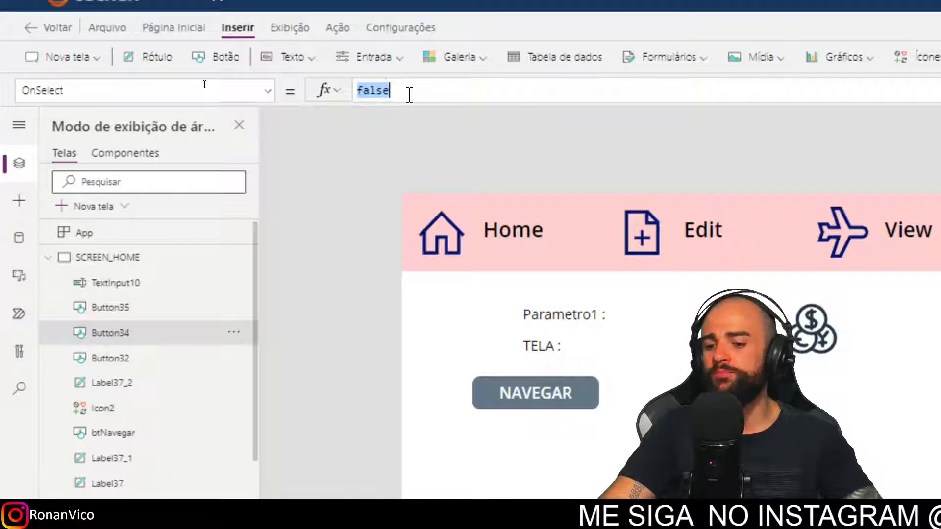
type("U")
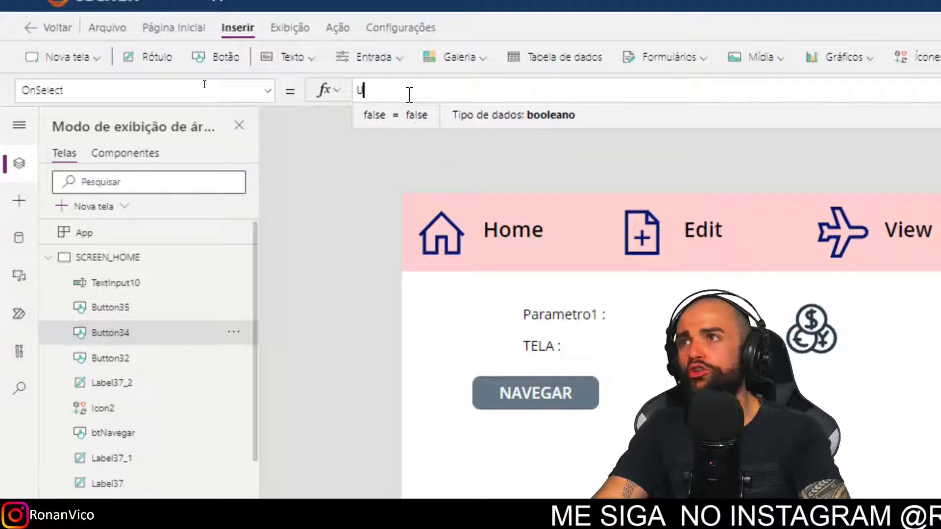
type("pdateContext({var_valo")
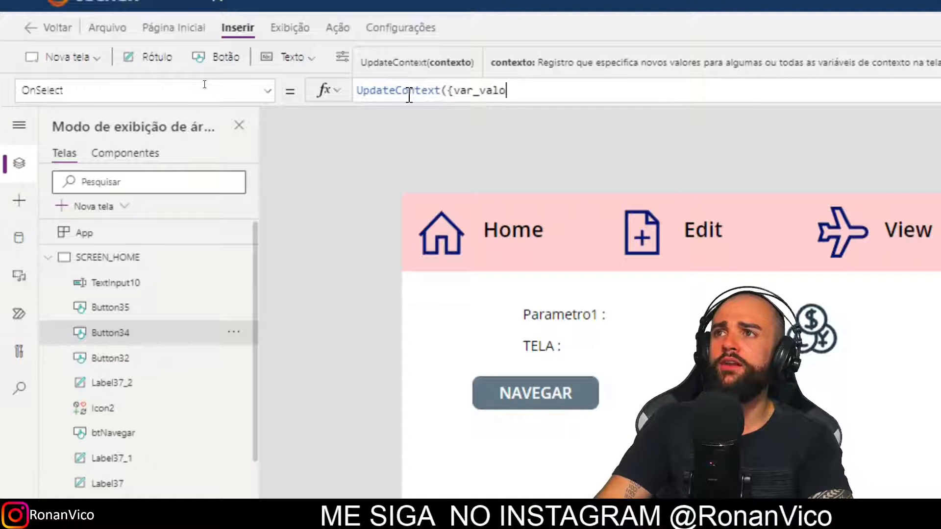
type("r:var_valor+1);;")
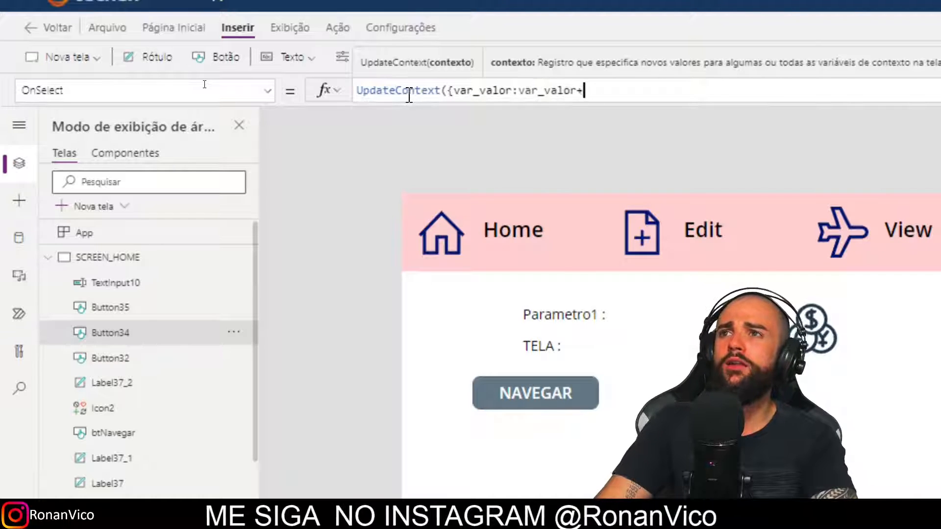
key("Left")
key("Left")
key("Left")
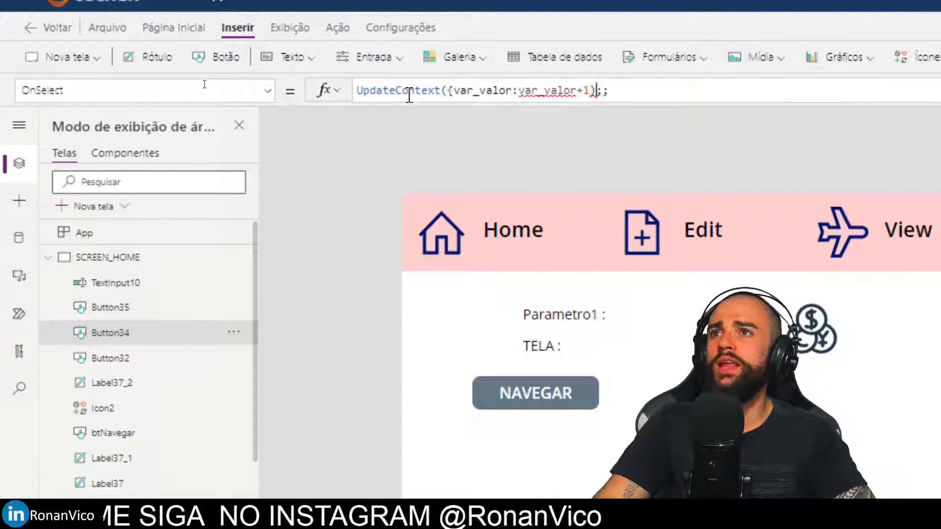
type("}")
Copy the AUMENTA formula into DIMINUI's OnSelect and change it to subtract: UpdateContext({var_valor:var_valor-1});;.
key("ctrl+a")
key("ctrl+c")
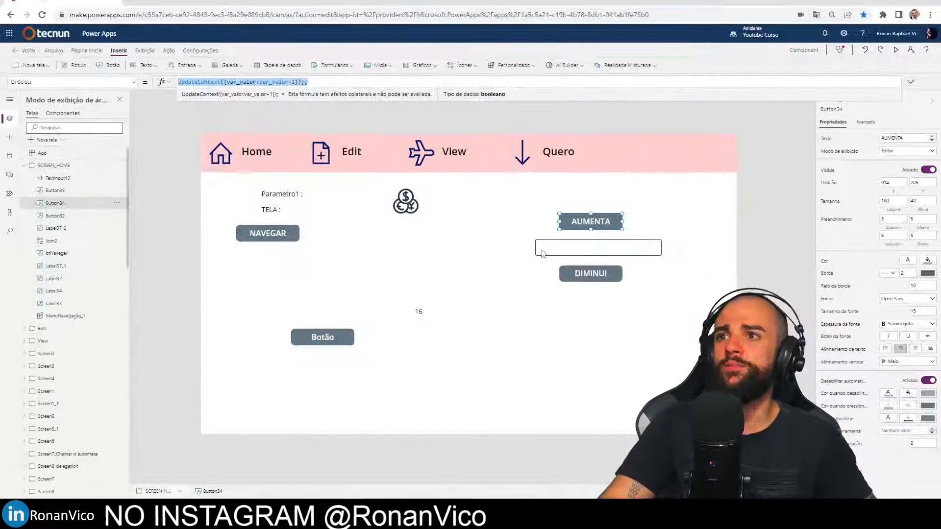
left_click(588, 273)
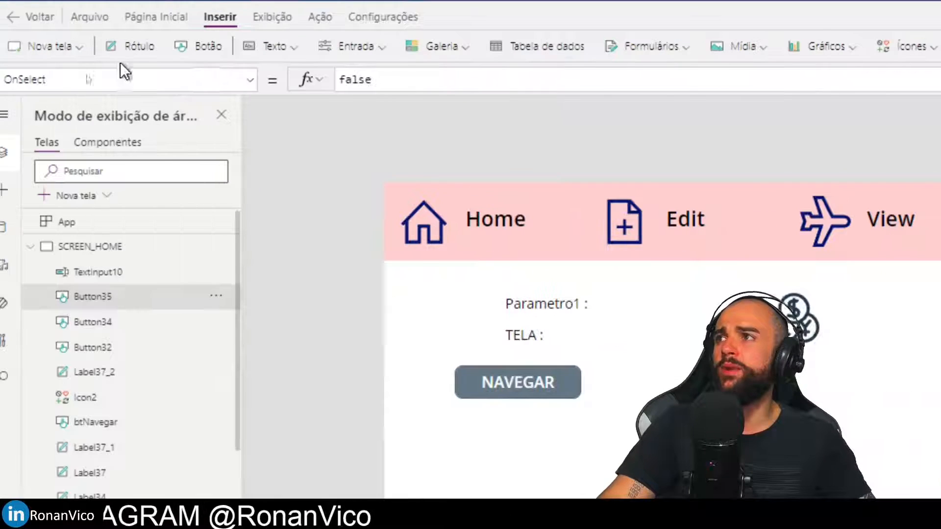
left_click(217, 84)
key("ctrl+a")
key("ctrl+v")
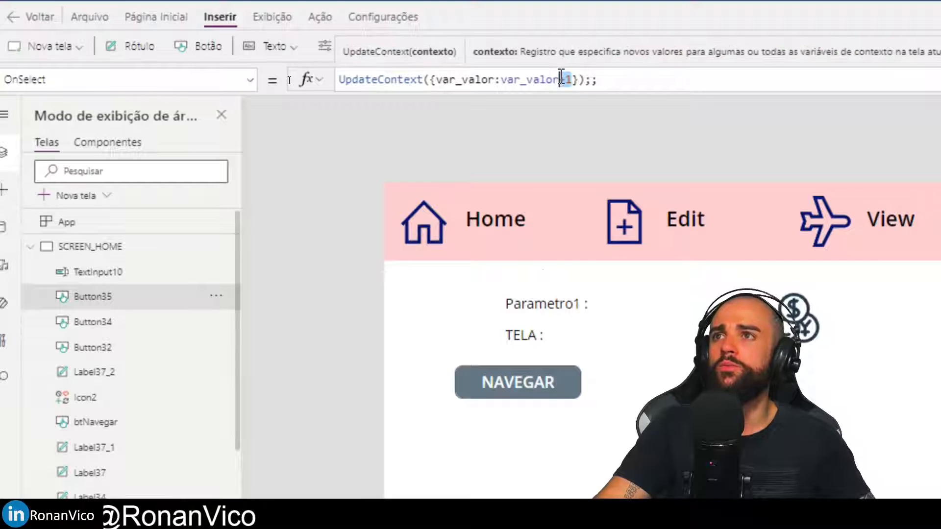
key("BackSpace")
type("-")
left_click(646, 296)
Test the AUMENTA and DIMINUI buttons alternately to check how they change the number in the text input.
left_click(612, 232, "alt")
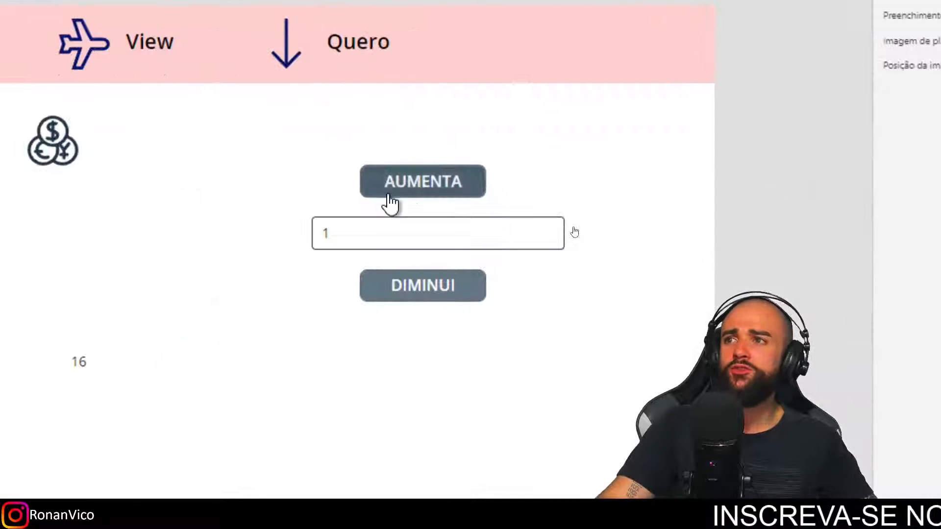
left_click(615, 222, "alt")
left_click(615, 222, "alt")
left_click(449, 293, "alt")
left_click(437, 180, "alt")
left_click(436, 297, "alt")
left_click(429, 179, "alt")
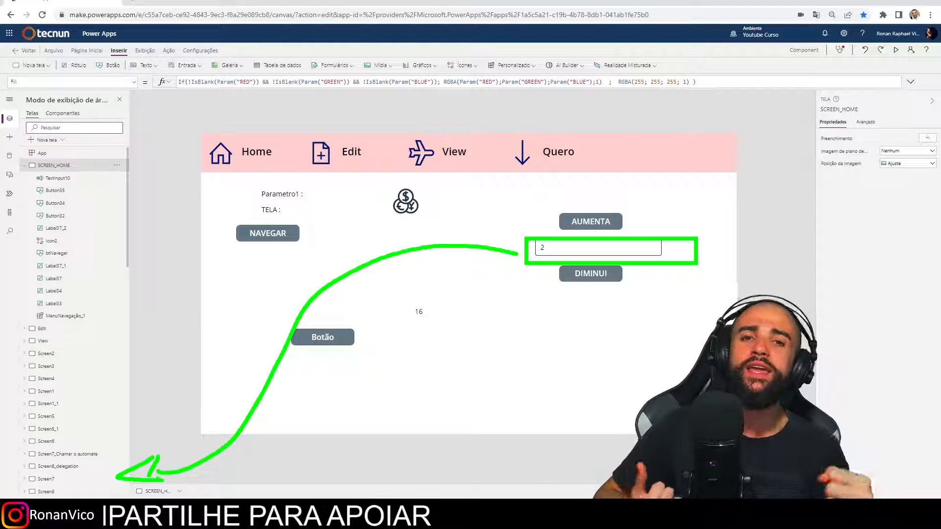
key("Escape")
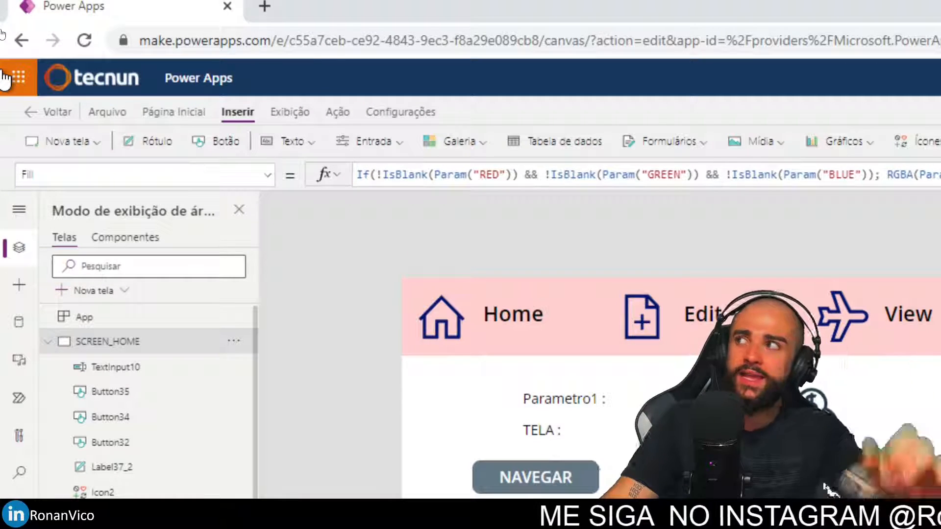
Open the app's variables overview and examine the global variables and those of the MascaraEntradaNumero screen.
left_click(122, 117)
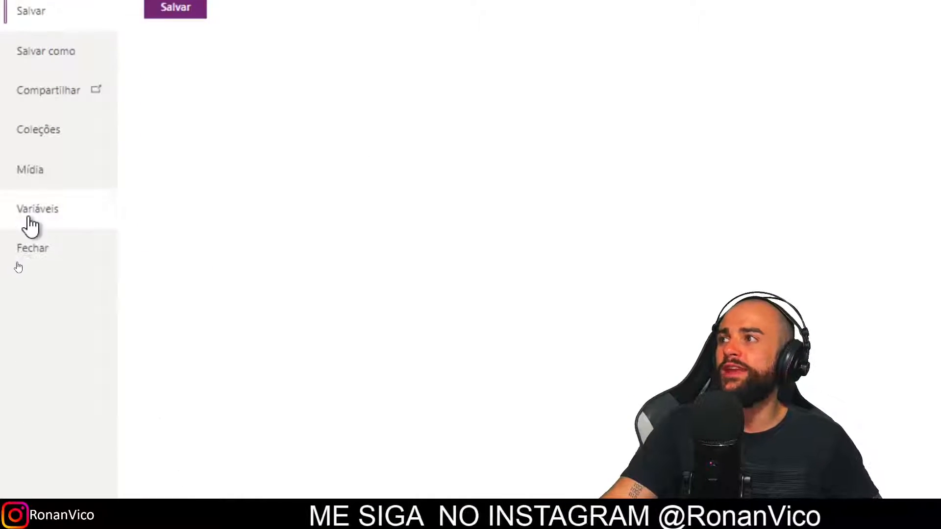
left_click(29, 215)
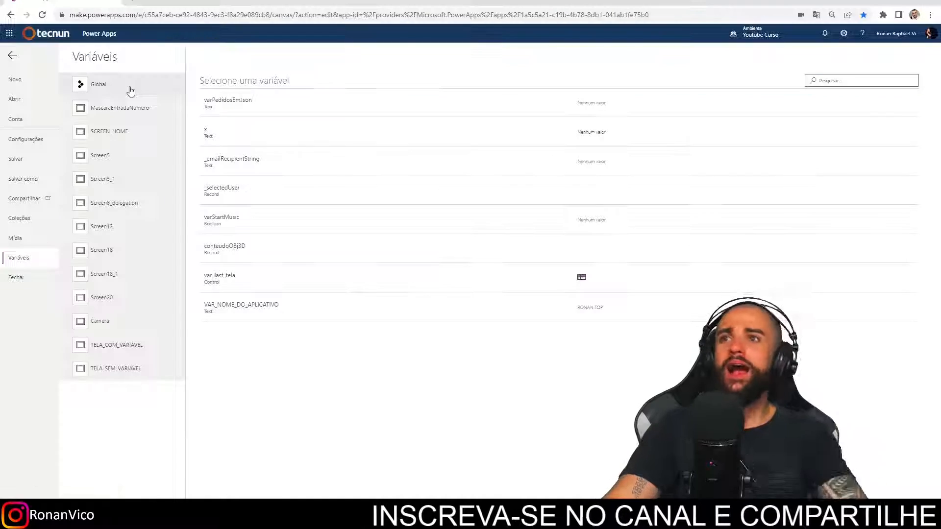
left_click(130, 91)
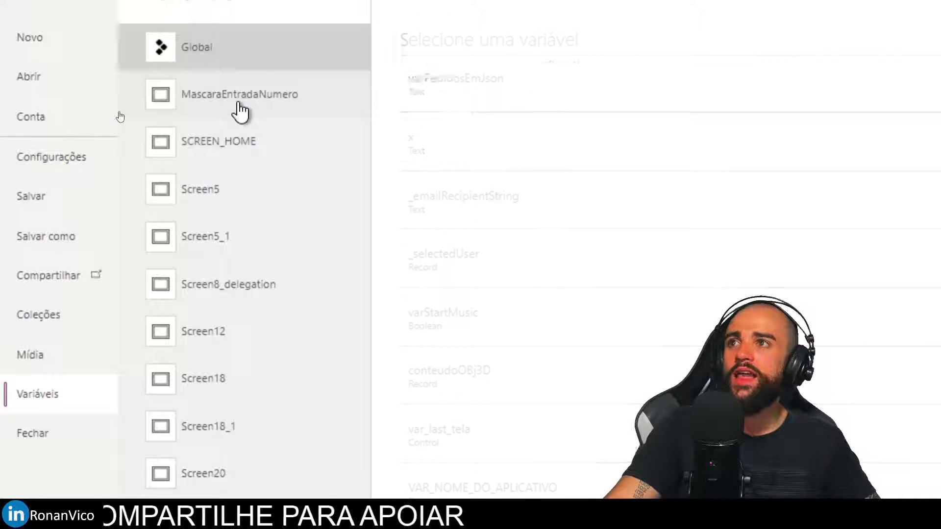
left_click(239, 111)
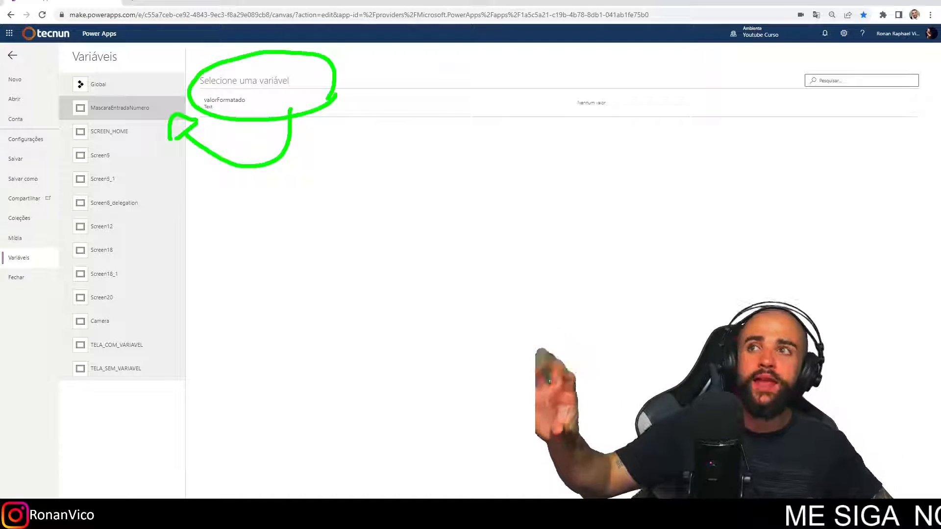
key("Escape")
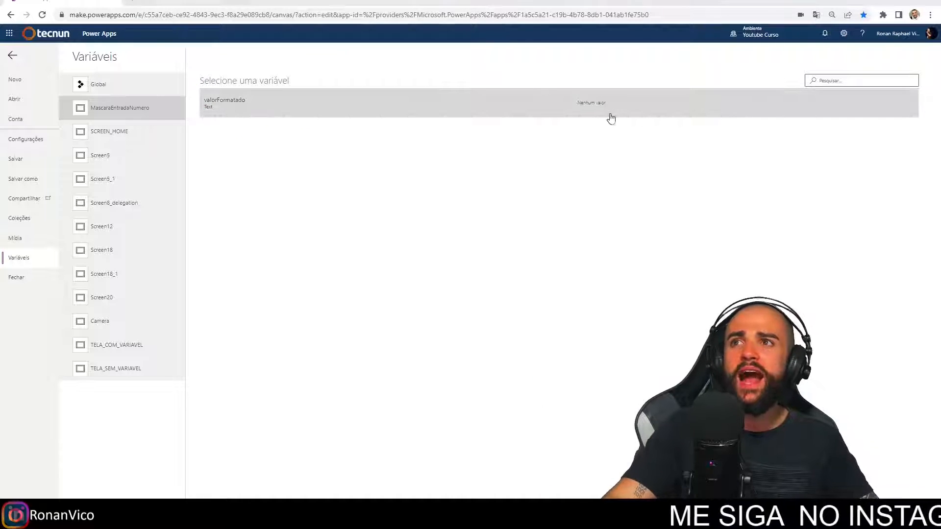
key("ctrl+1")
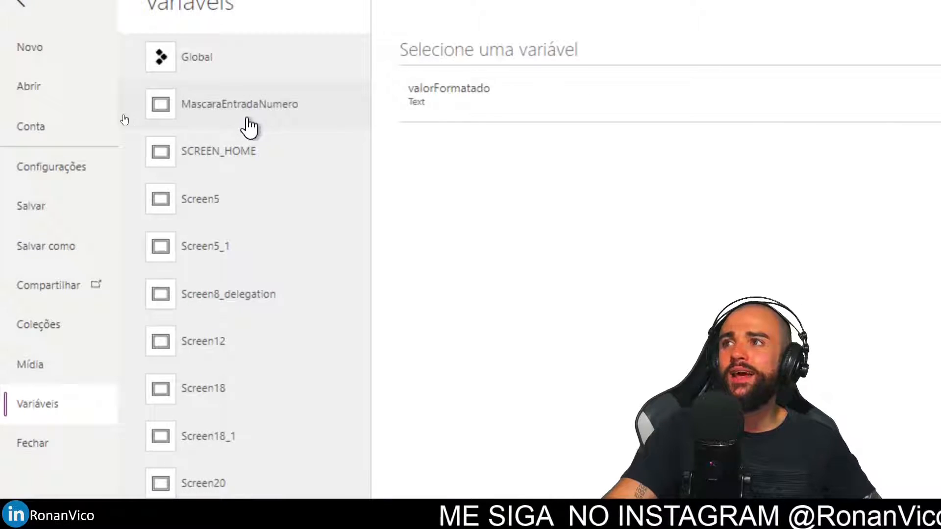
key("Escape")
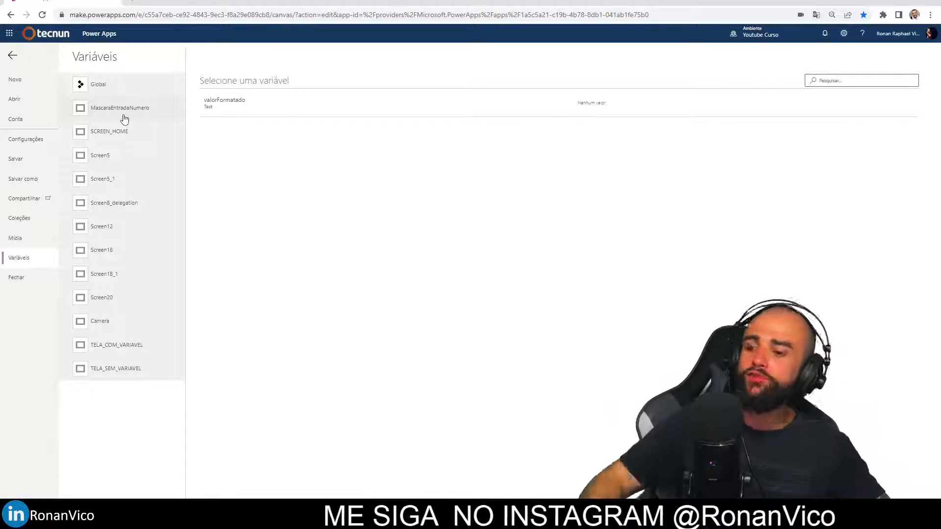
key("ctrl+2")
mouse_move(60, 71)
left_mouse_down()
mouse_move(199, 384)
mouse_move(190, 385)
left_mouse_up()
mouse_move(598, 82)
left_mouse_down()
mouse_move(551, 93)
mouse_move(595, 126)
mouse_move(562, 79)
left_mouse_up()
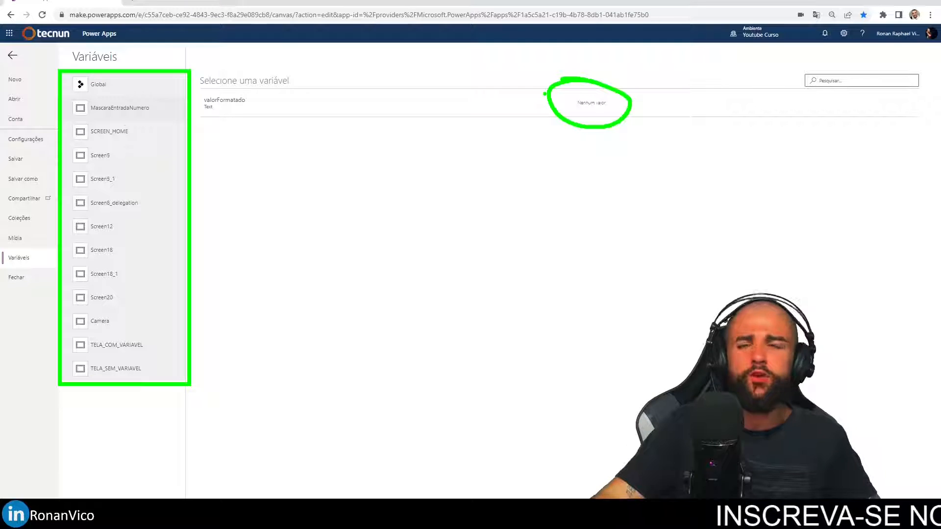
key("Escape")
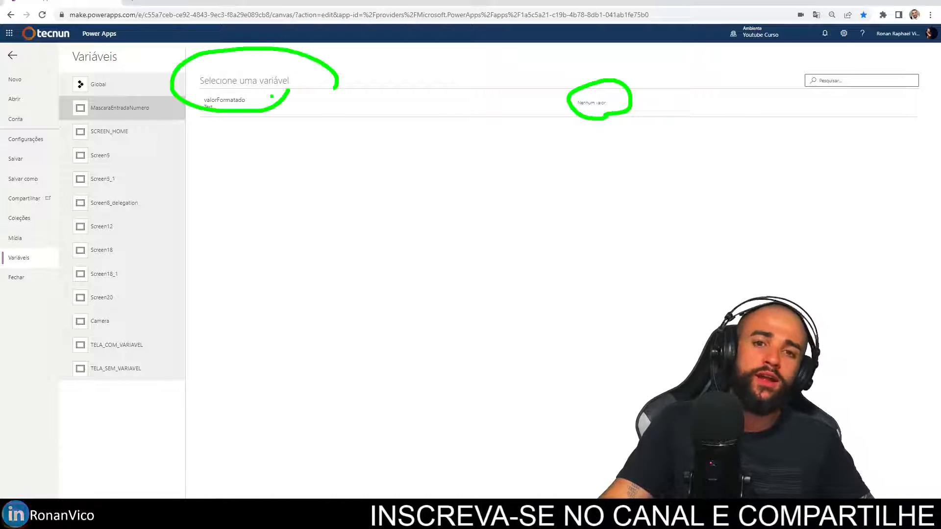
key("Escape")
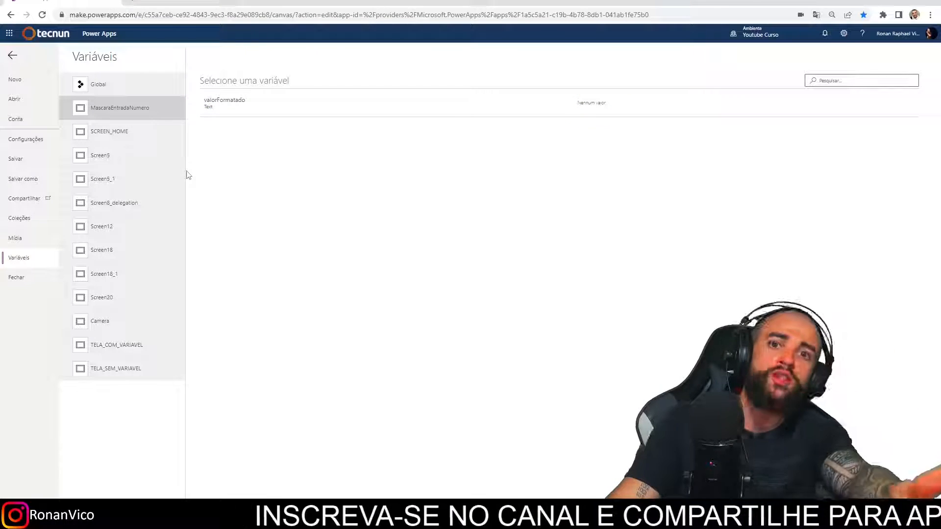
Open the app's collections overview and examine the naming of the listed collections.
left_click(35, 226)
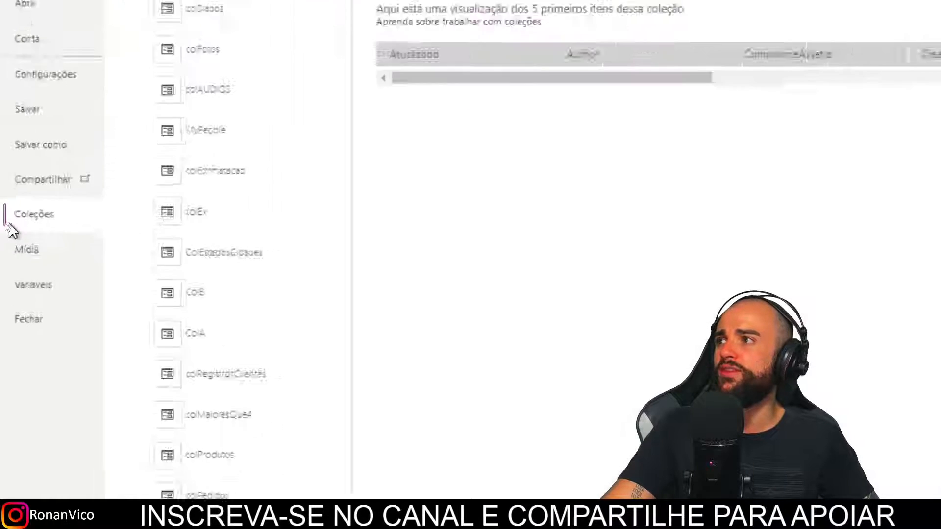
scroll(169, 189, "down", 4)
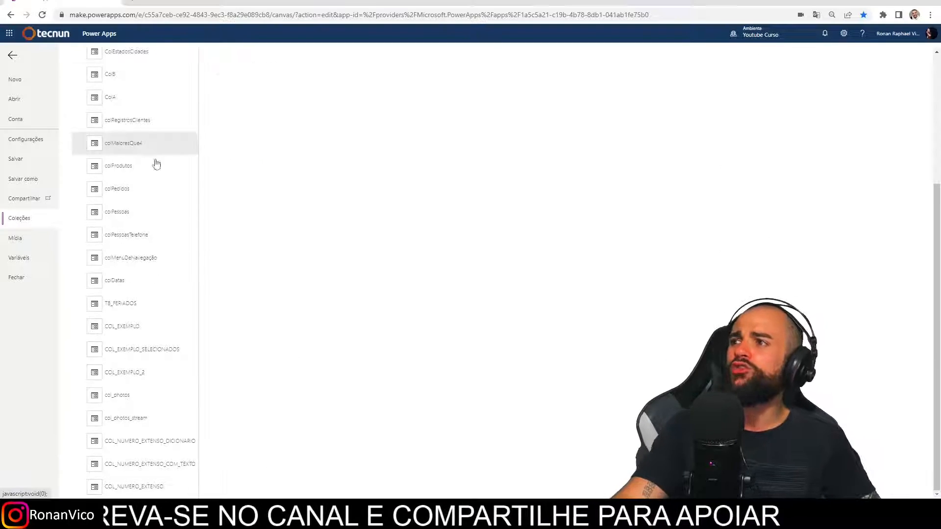
scroll(157, 349, "up", 4)
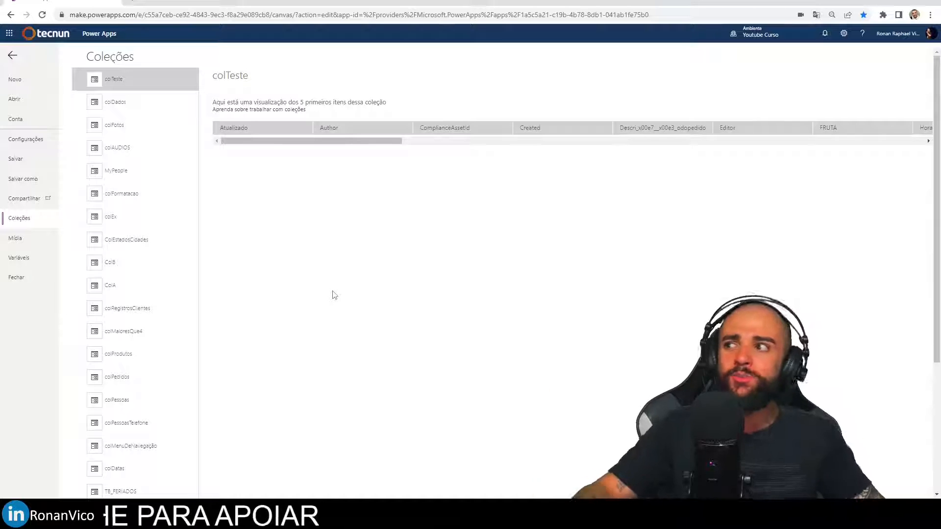
Look through the rest of the collections list and preview colMenuDeNavegação and colDatas.
scroll(130, 378, "down", 4)
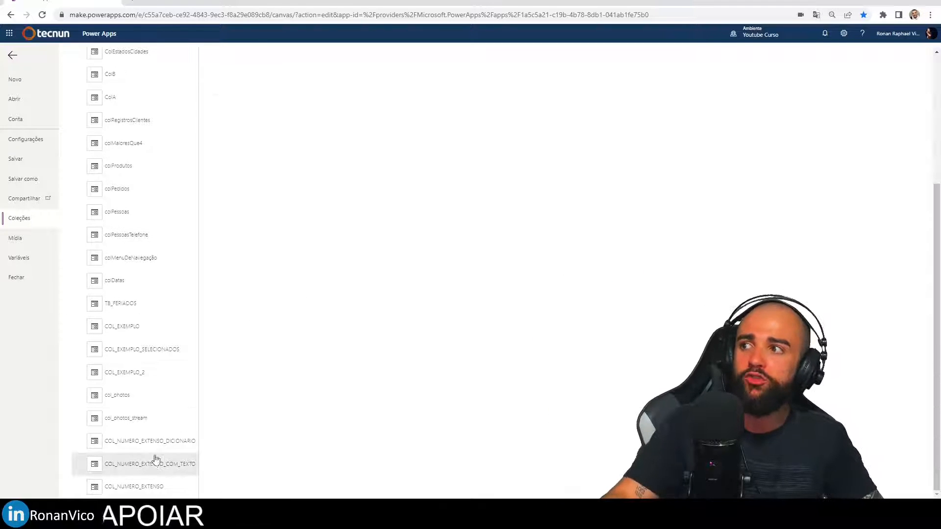
left_click(148, 256)
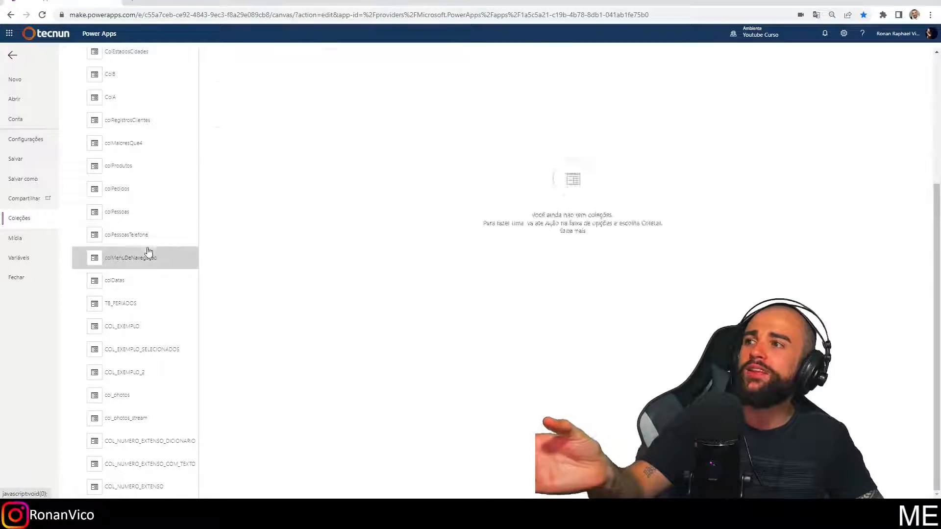
left_click(139, 281)
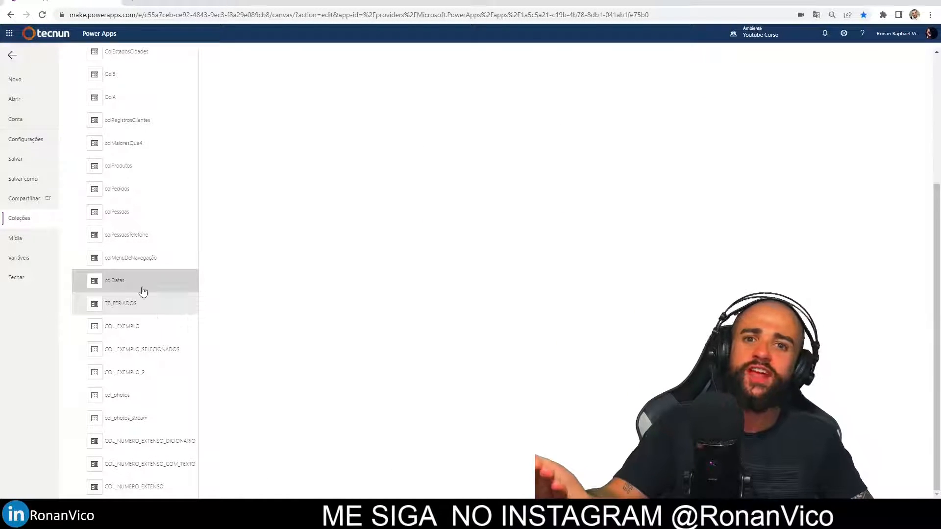
Return to the app editor and search the whole app for colDatas.
left_click(13, 55)
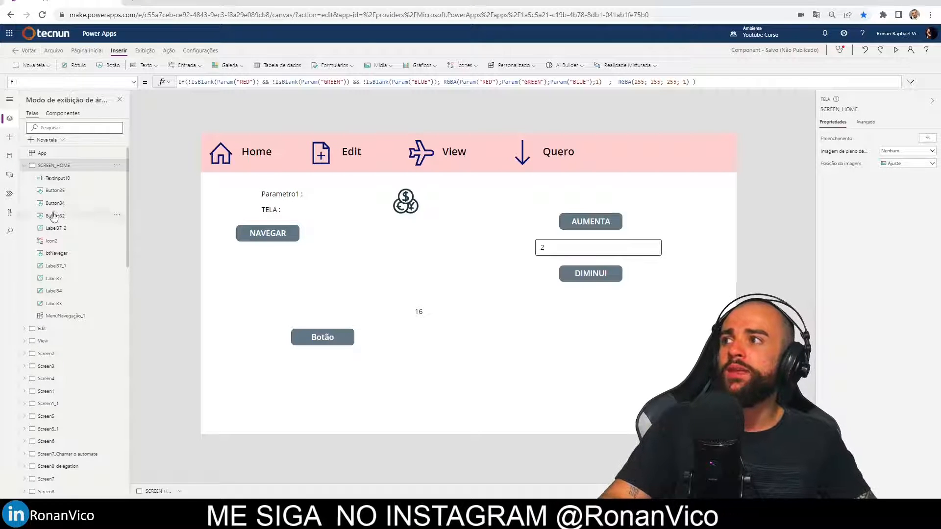
left_click(9, 231)
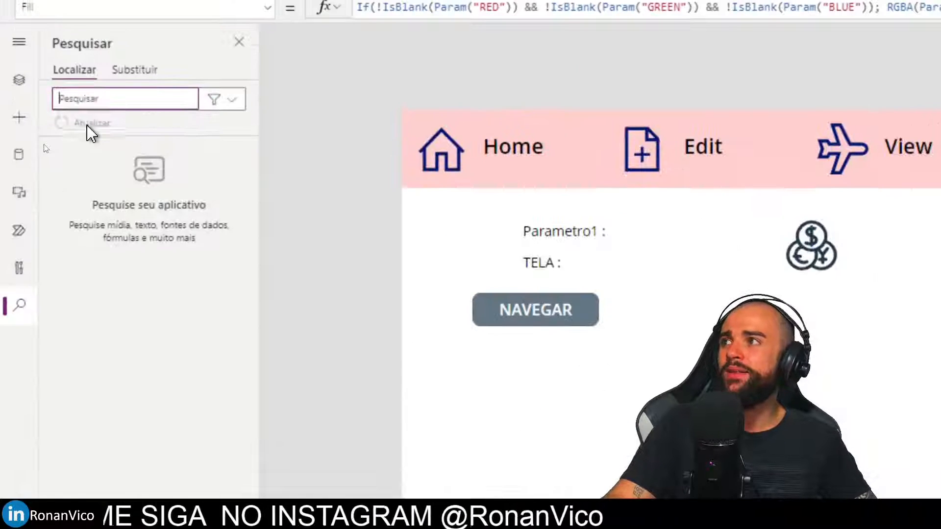
type("colDatas")
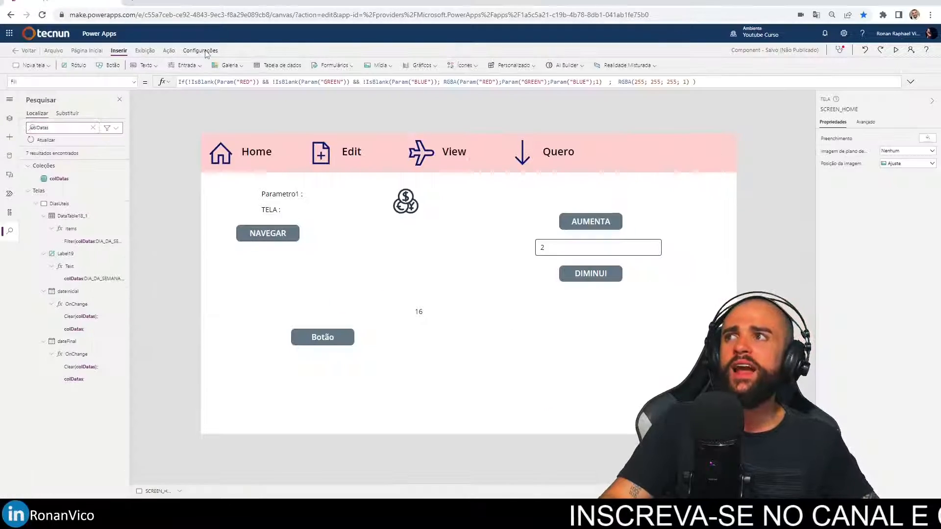
Find the Pesquisar option among the preview features in the app's upcoming-features settings, then close the settings.
left_click(206, 52)
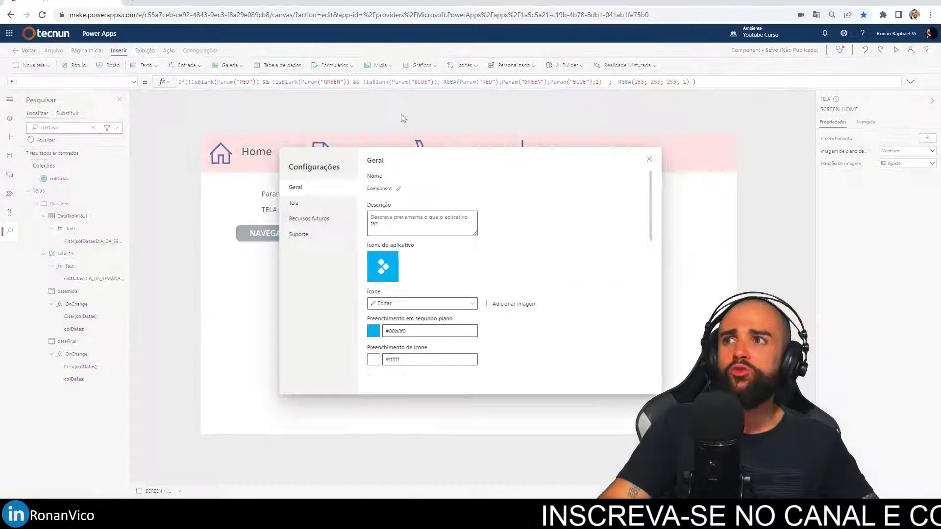
left_click(314, 219)
scroll(506, 270, "down", 5)
scroll(510, 267, "down", 8)
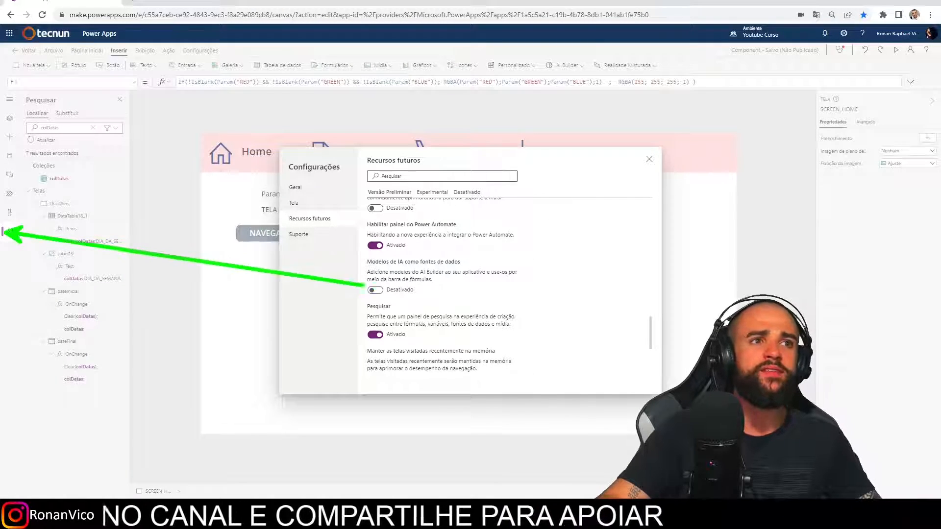
left_click(645, 161)
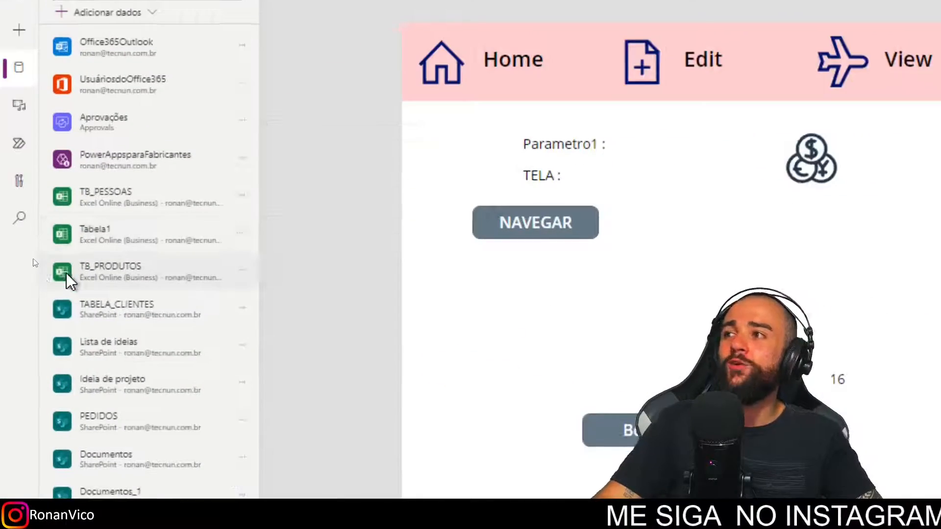
Open the TABELA_CLIENTES data source for editing in SharePoint, start a new item and cancel it.
mouse_move(35, 262)
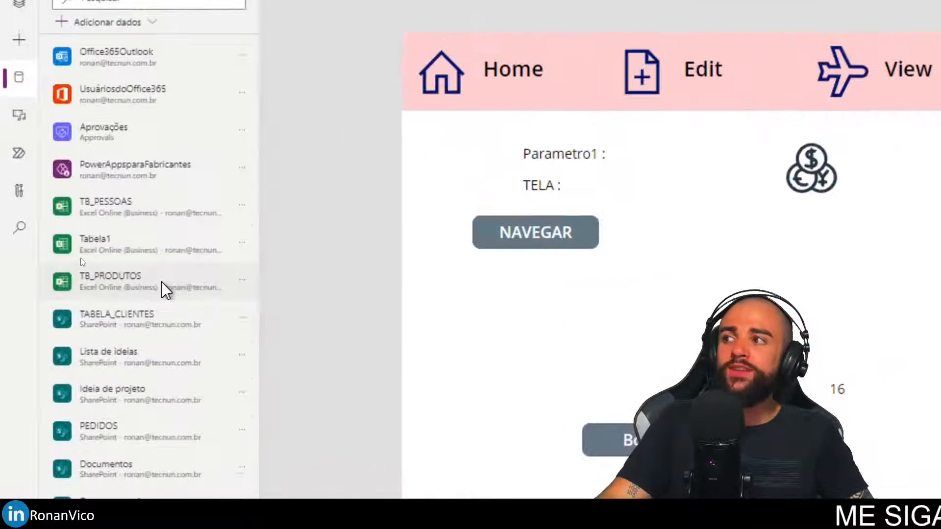
mouse_move(99, 262)
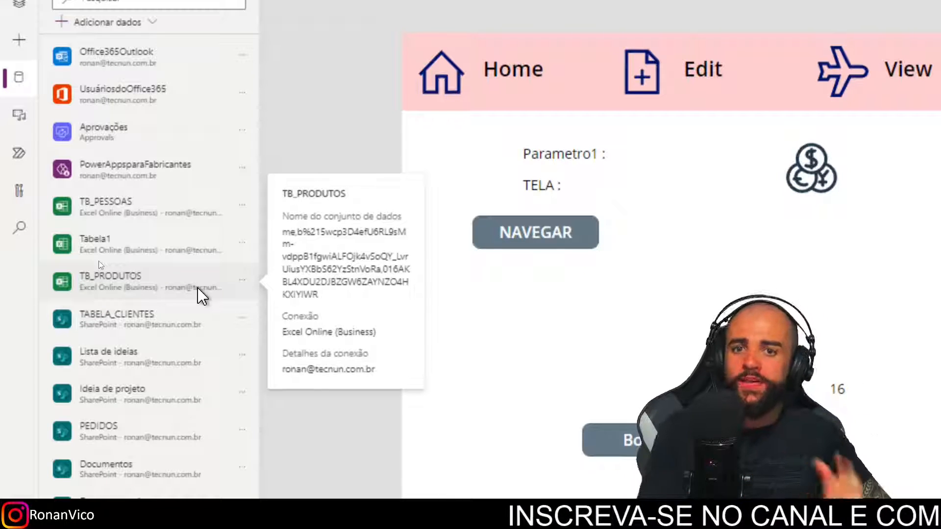
left_click(246, 321)
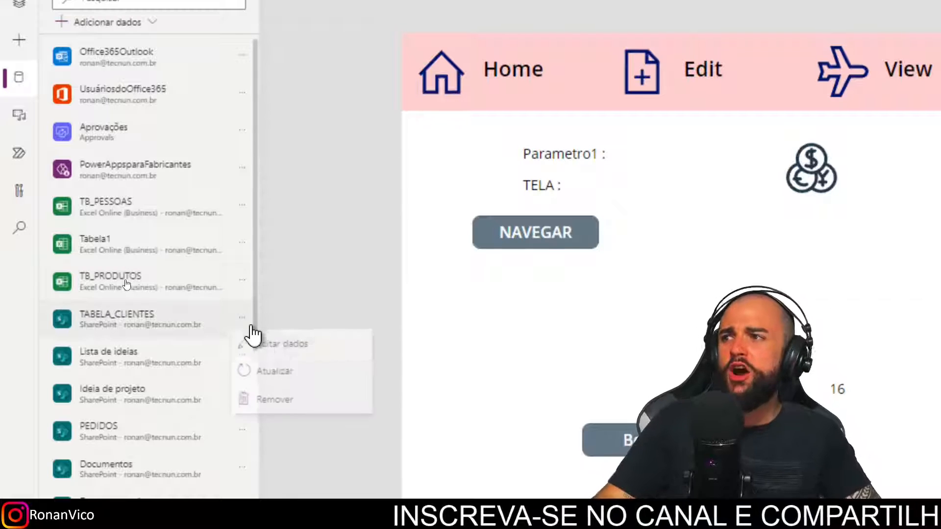
left_click(271, 353)
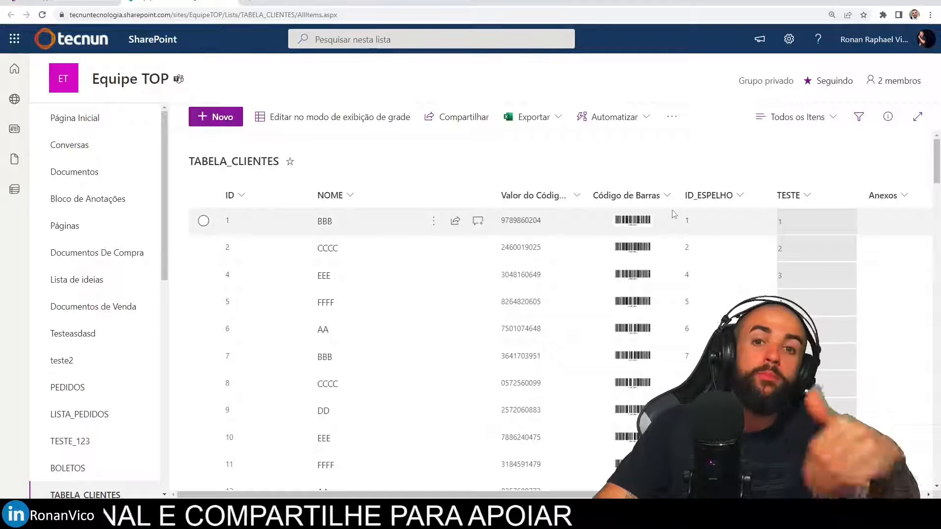
left_click(234, 122)
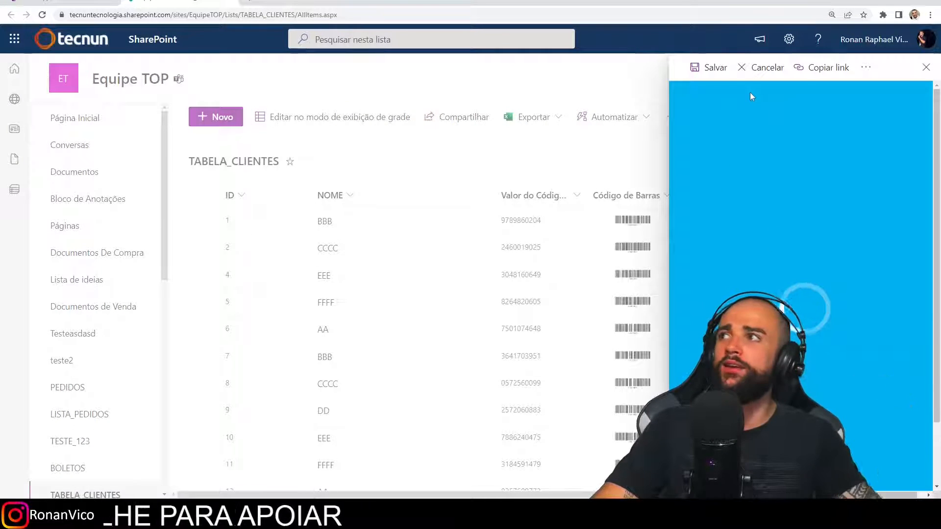
left_click(779, 68)
Switch back to Power Apps and open the PEDIDOS data source for editing in SharePoint.
left_click(76, 3)
scroll(118, 277, "down", 2)
left_click(123, 288)
left_click(137, 297)
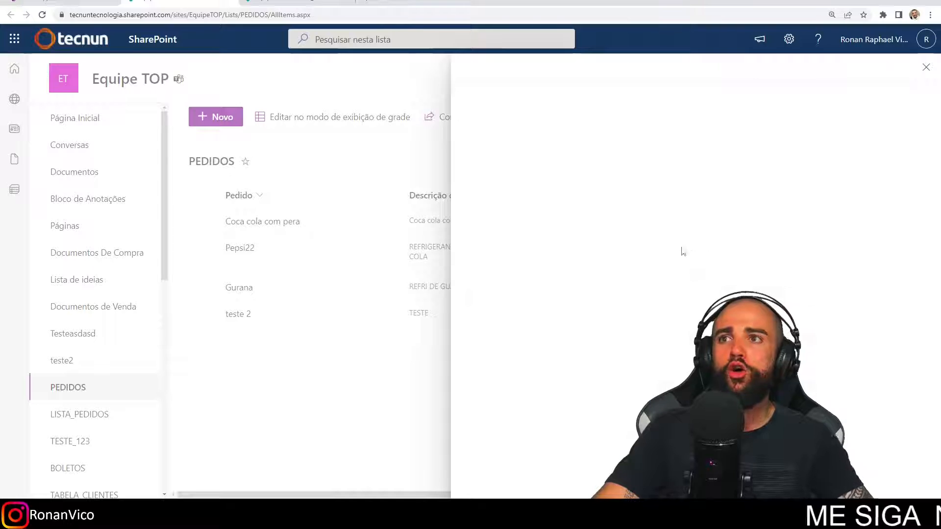
Test the Quantidade number field of a new PEDIDOS item with the text asdasdasd and clear it.
left_click(566, 249)
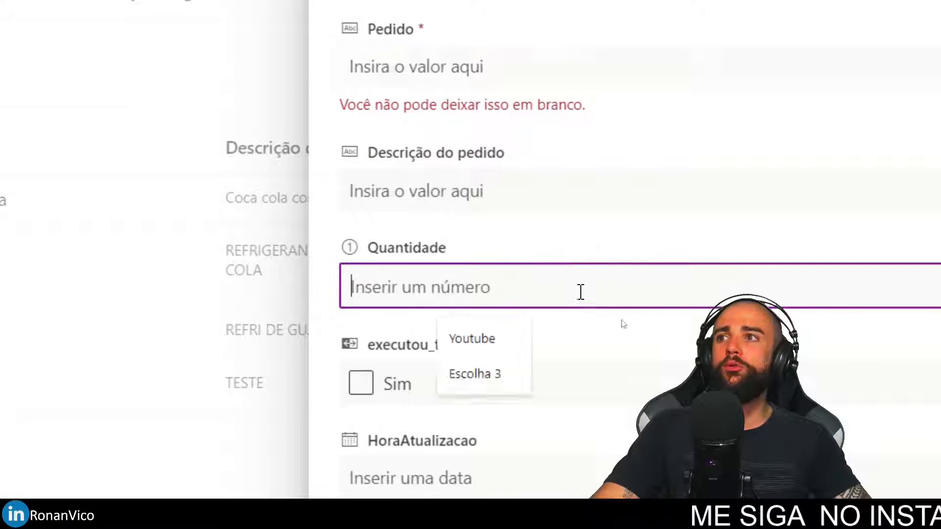
type("asdasdasd")
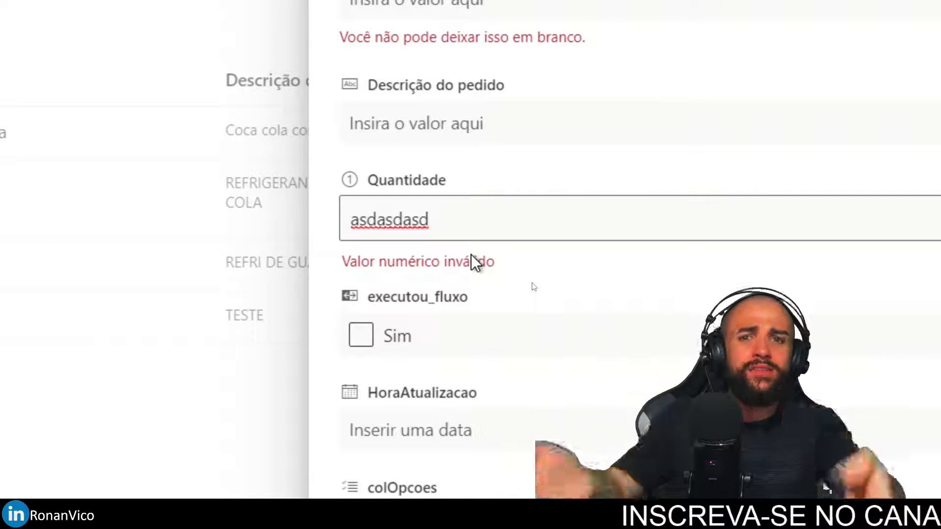
left_click(376, 221)
double_click(377, 220)
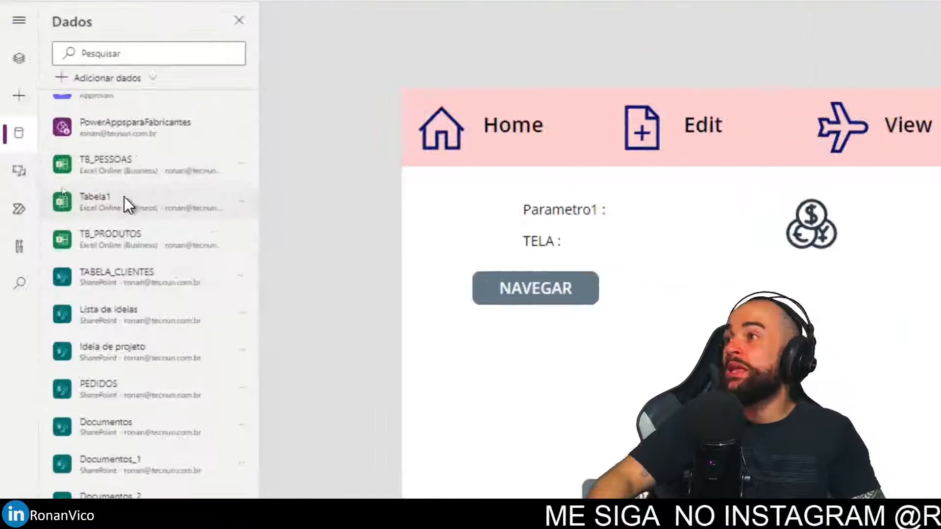
Check the table name in the Pessoas workbook's table design settings and return to Power Apps.
mouse_move(138, 248)
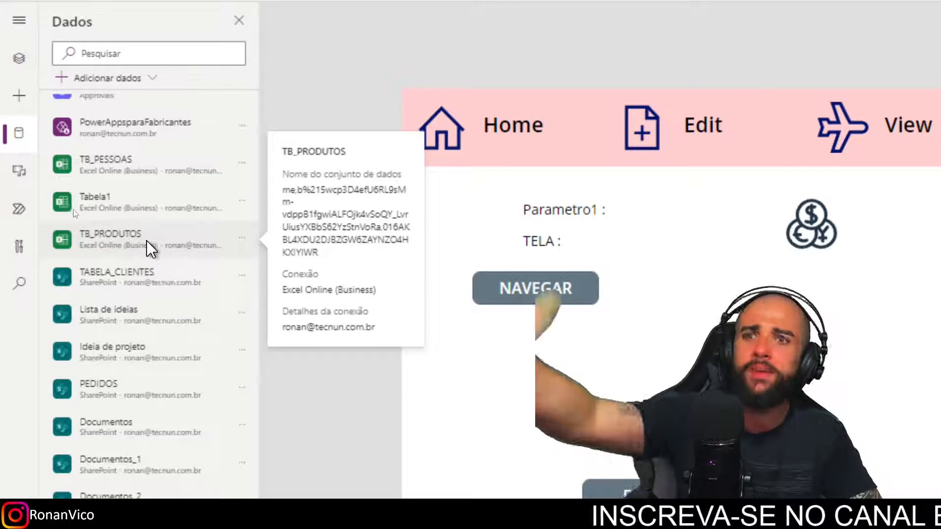
mouse_move(140, 284)
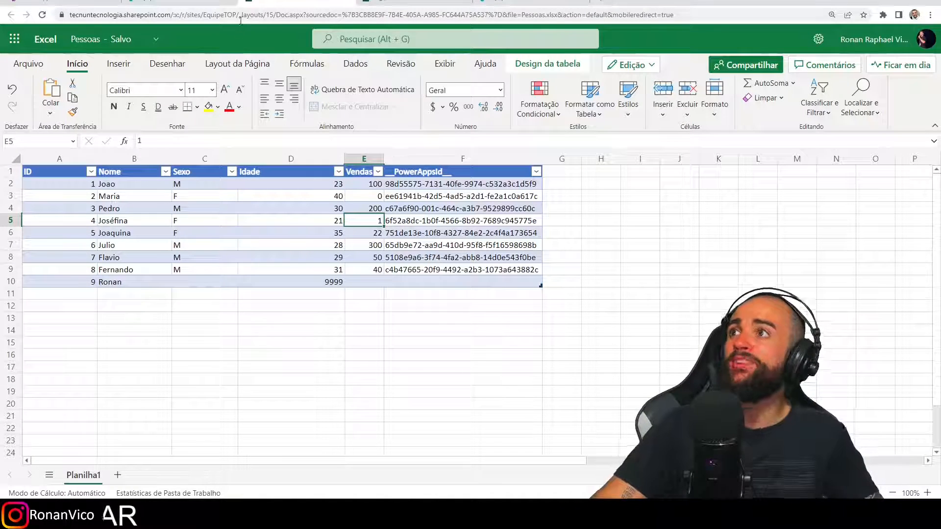
left_click(547, 63)
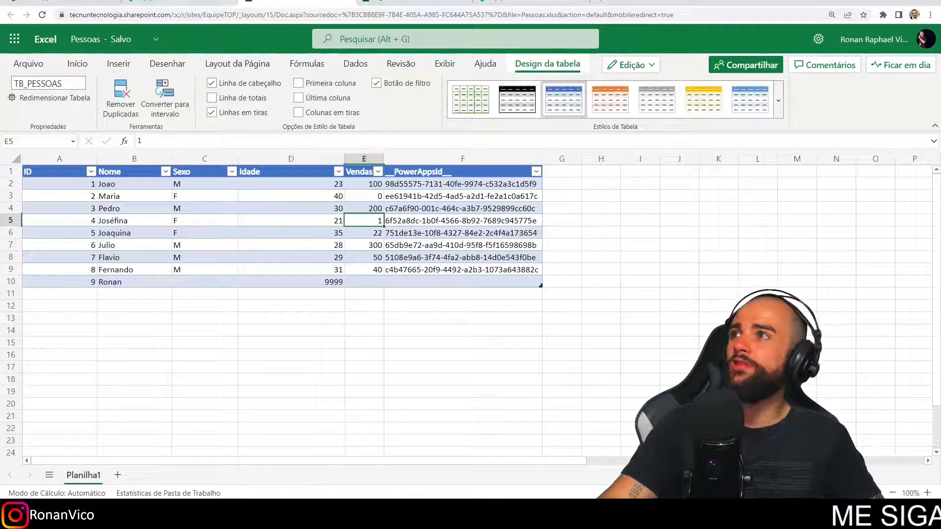
left_click(147, 3)
left_click(93, 2)
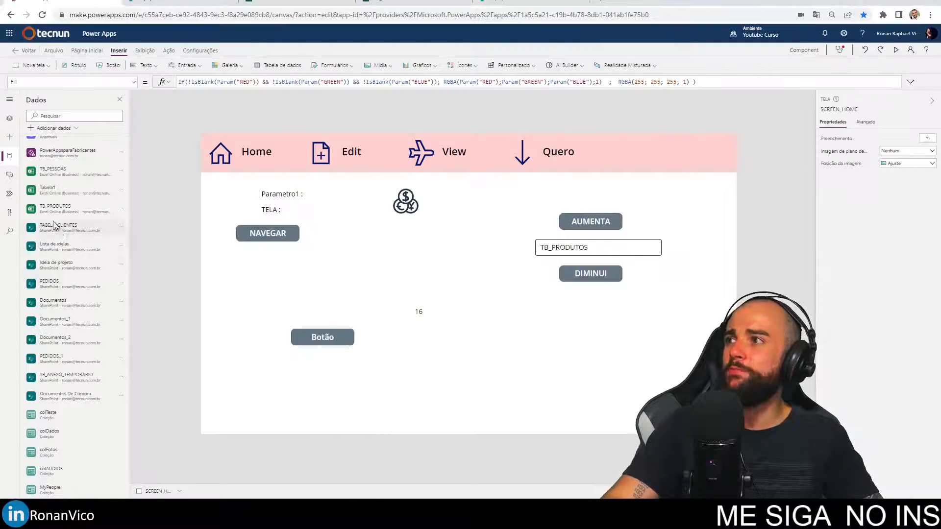
Review the app's Excel and SharePoint data sources against the Pessoas table and the ExcelFiles document folder.
scroll(65, 199, "up", 3)
mouse_move(70, 220)
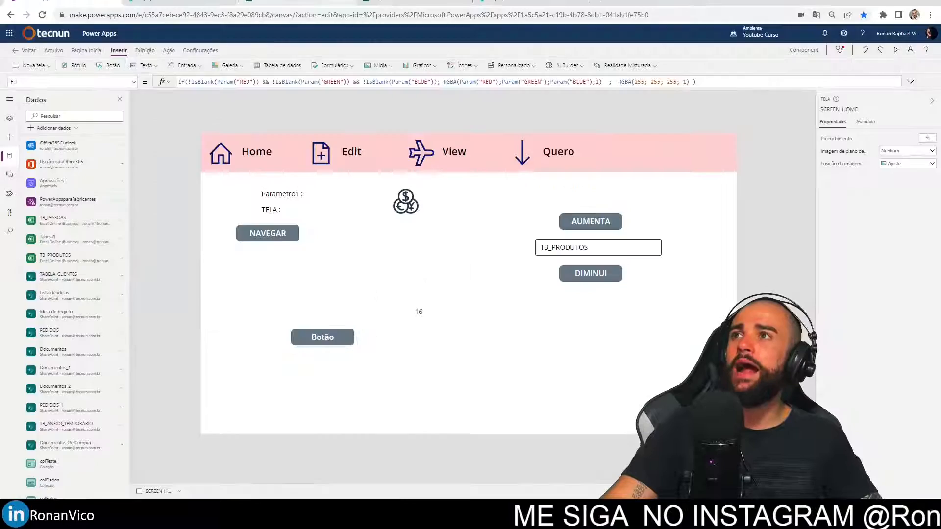
left_click(299, 1)
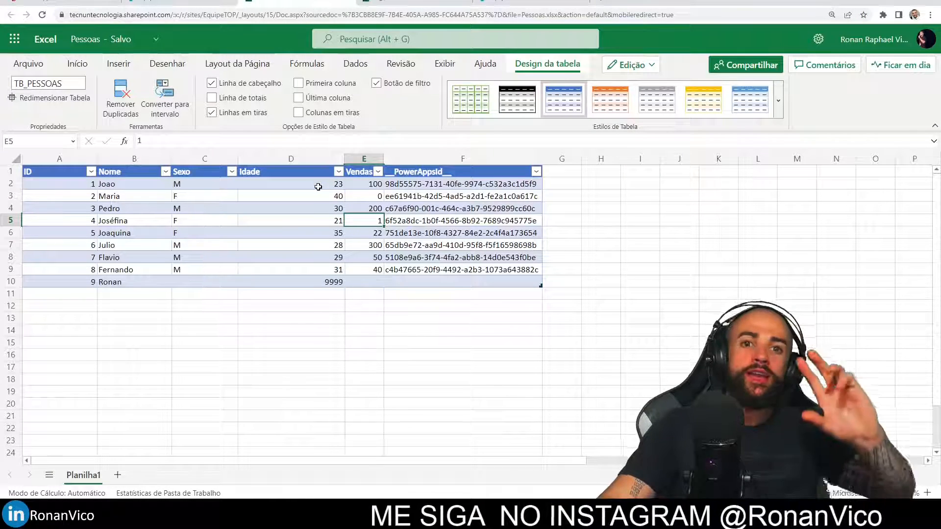
left_click(534, 3)
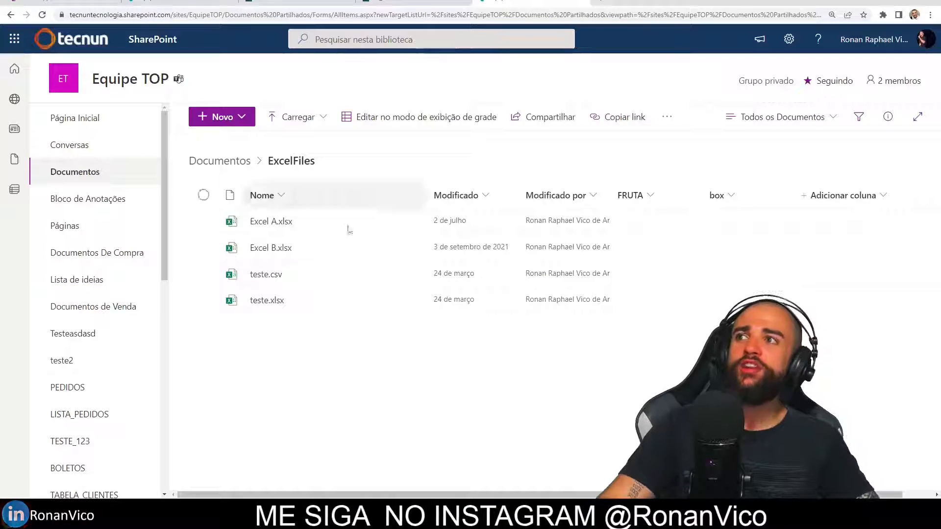
Switch to the Pessoas workbook and enter BANANA in cell D8 of the Idade column.
left_click(374, 3)
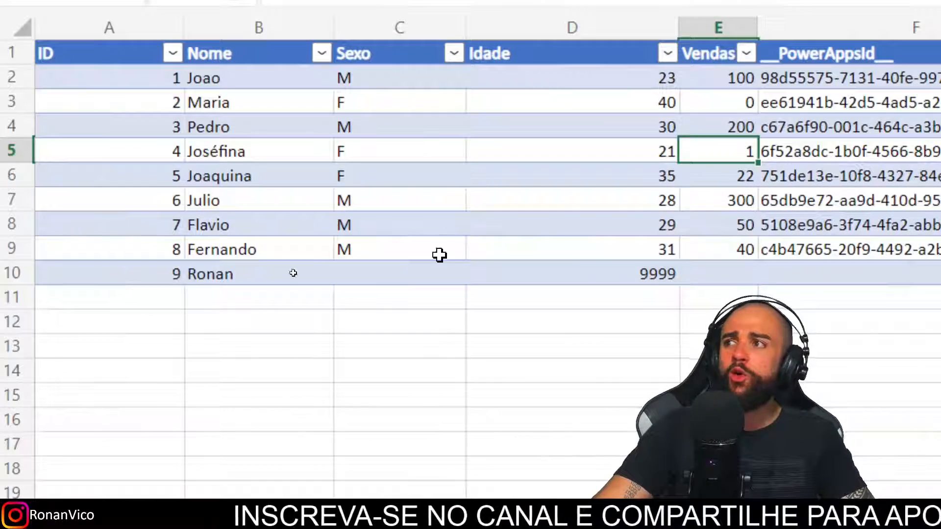
left_click(307, 270)
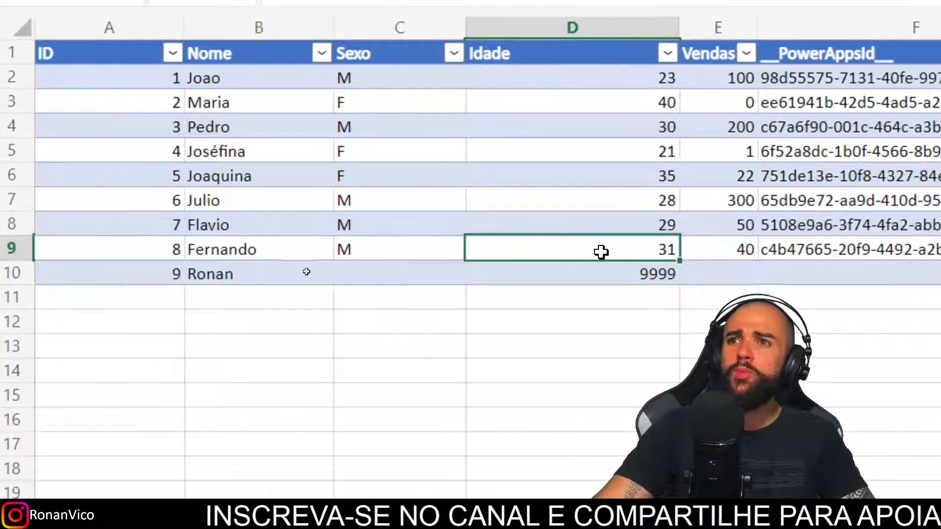
key("Down")
left_click(425, 266)
left_click(639, 269)
left_click(597, 231)
type("BANANA")
key("Return")
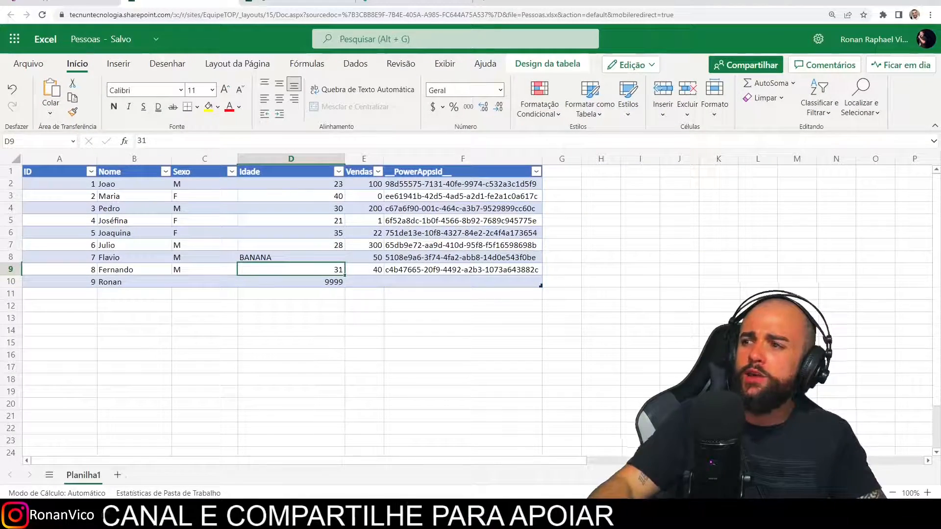
Add a new worksheet to the Pessoas workbook and enter NOME in A1 and SELIC in A2.
left_click(119, 476)
left_click(83, 173)
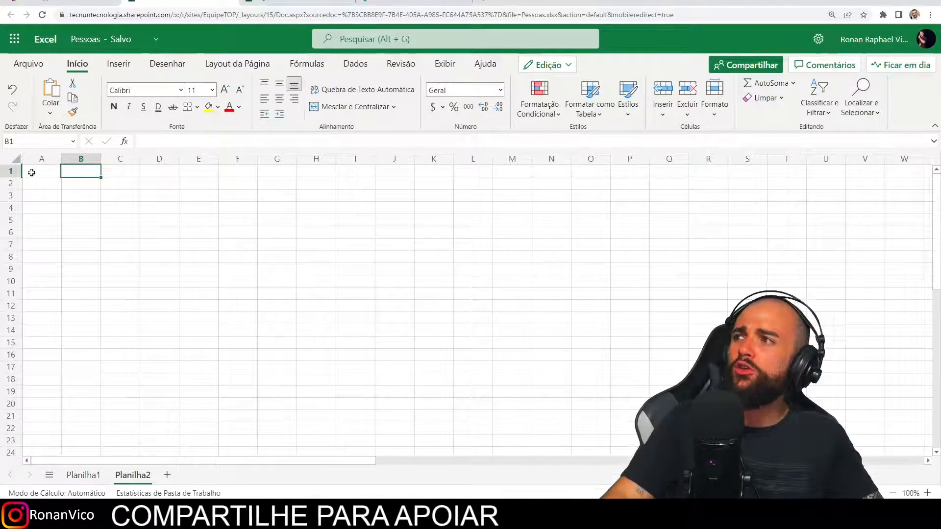
left_click(34, 175)
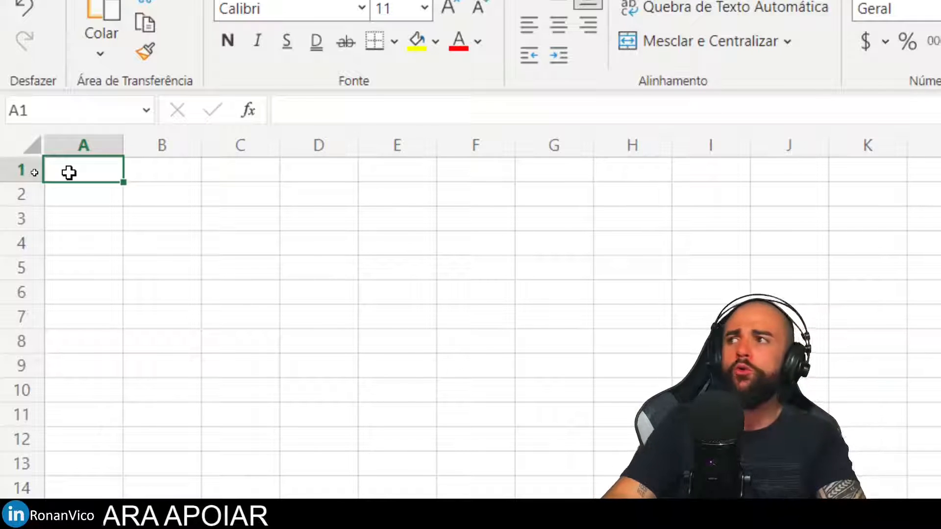
type("JOME")
key("Return")
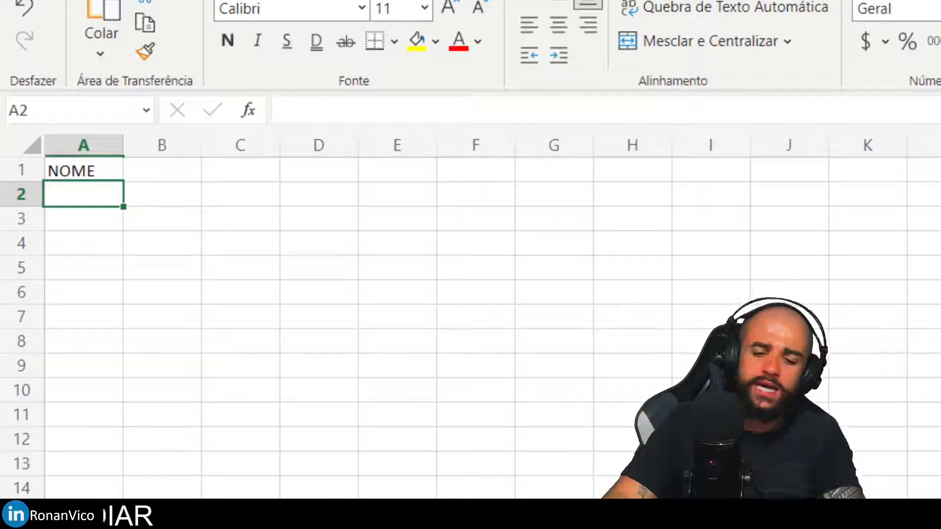
type("SELIC")
key("Return")
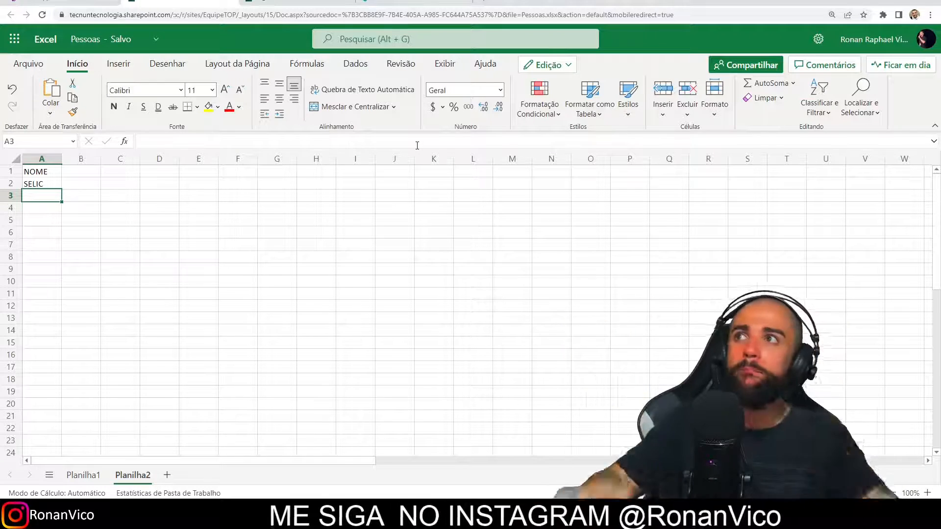
View the new-item form of the PEDIDOS SharePoint list once more and return to Power Apps.
left_click(422, 2)
left_click(357, 309)
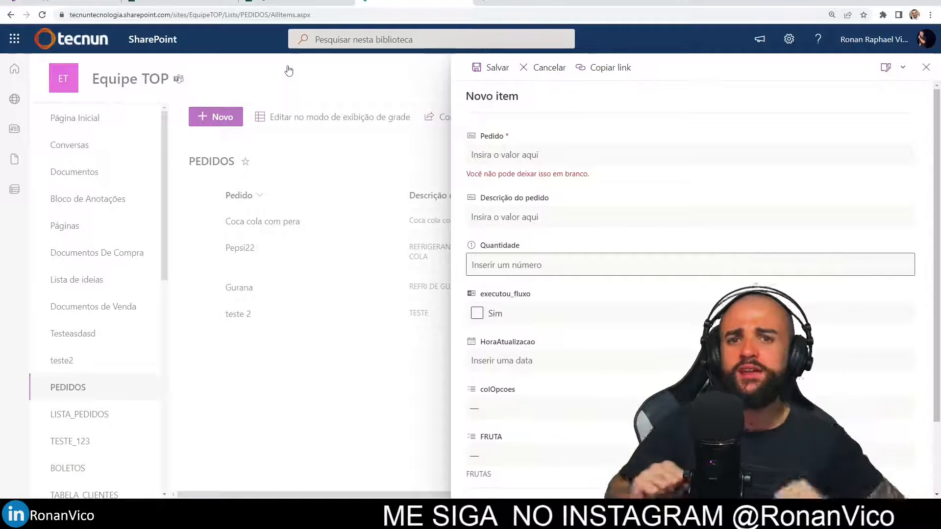
left_click(54, 2)
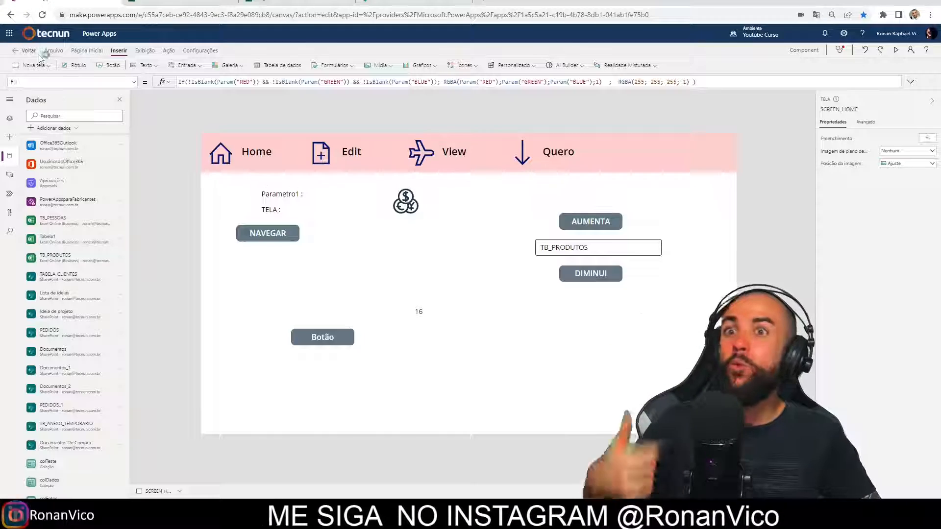